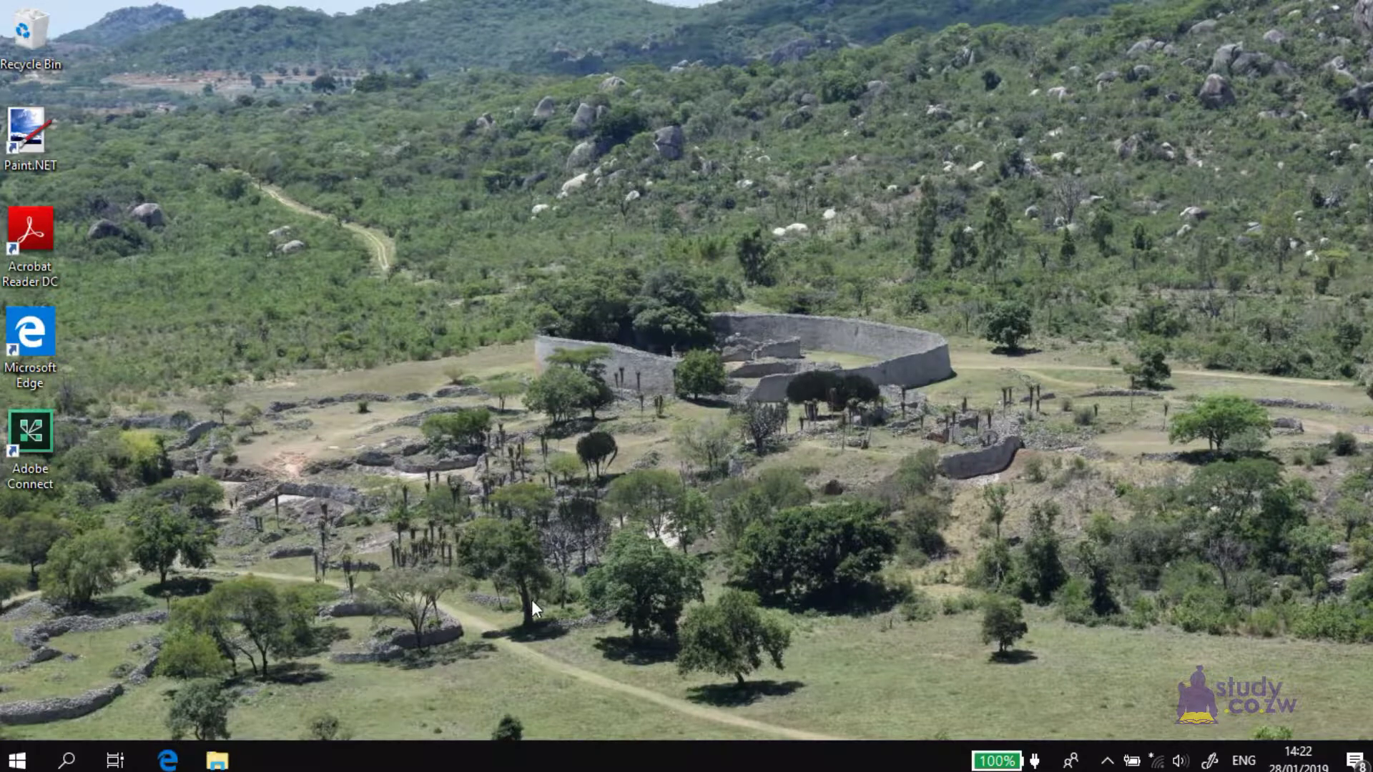
# Launch File Explorer from the taskbar and open the Documents folder
pyautogui.click(217, 760)
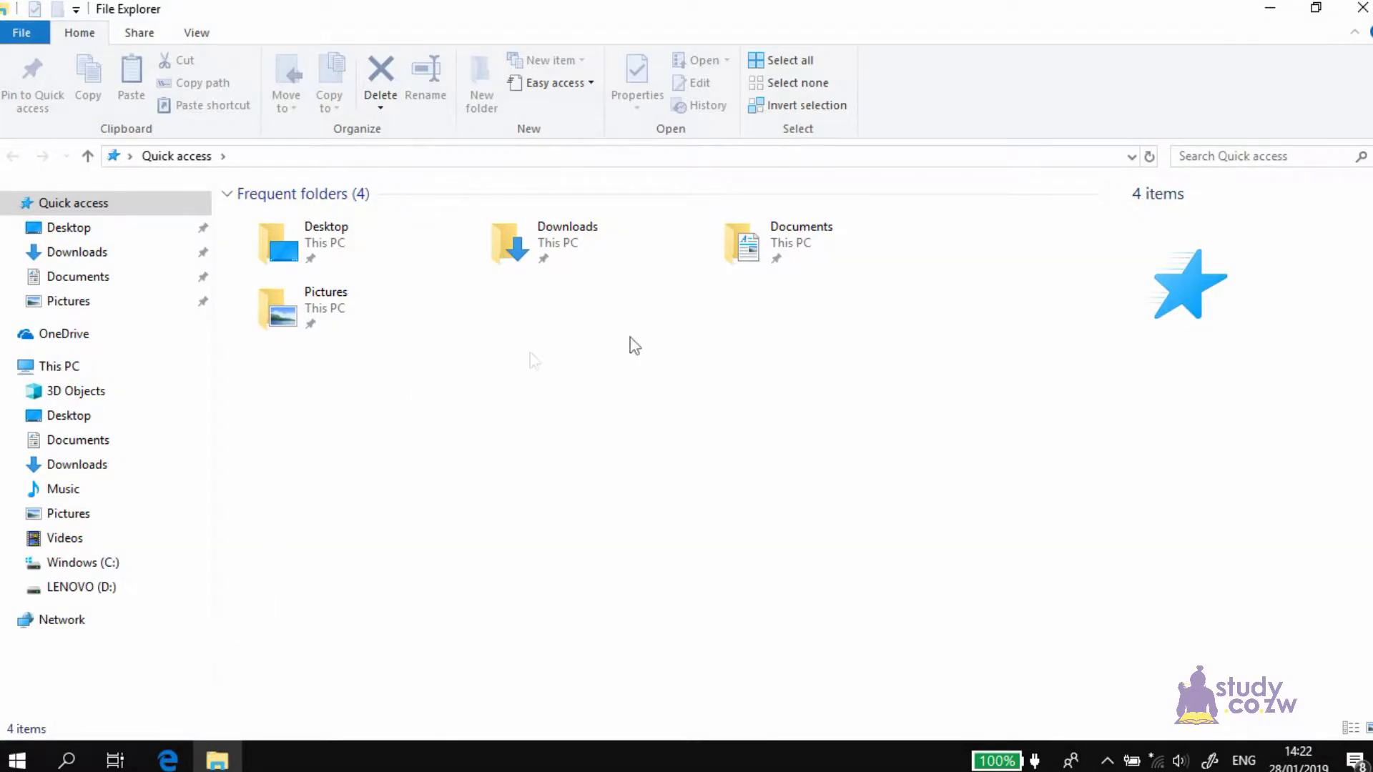
pyautogui.click(781, 238)
pyautogui.doubleClick(780, 234)
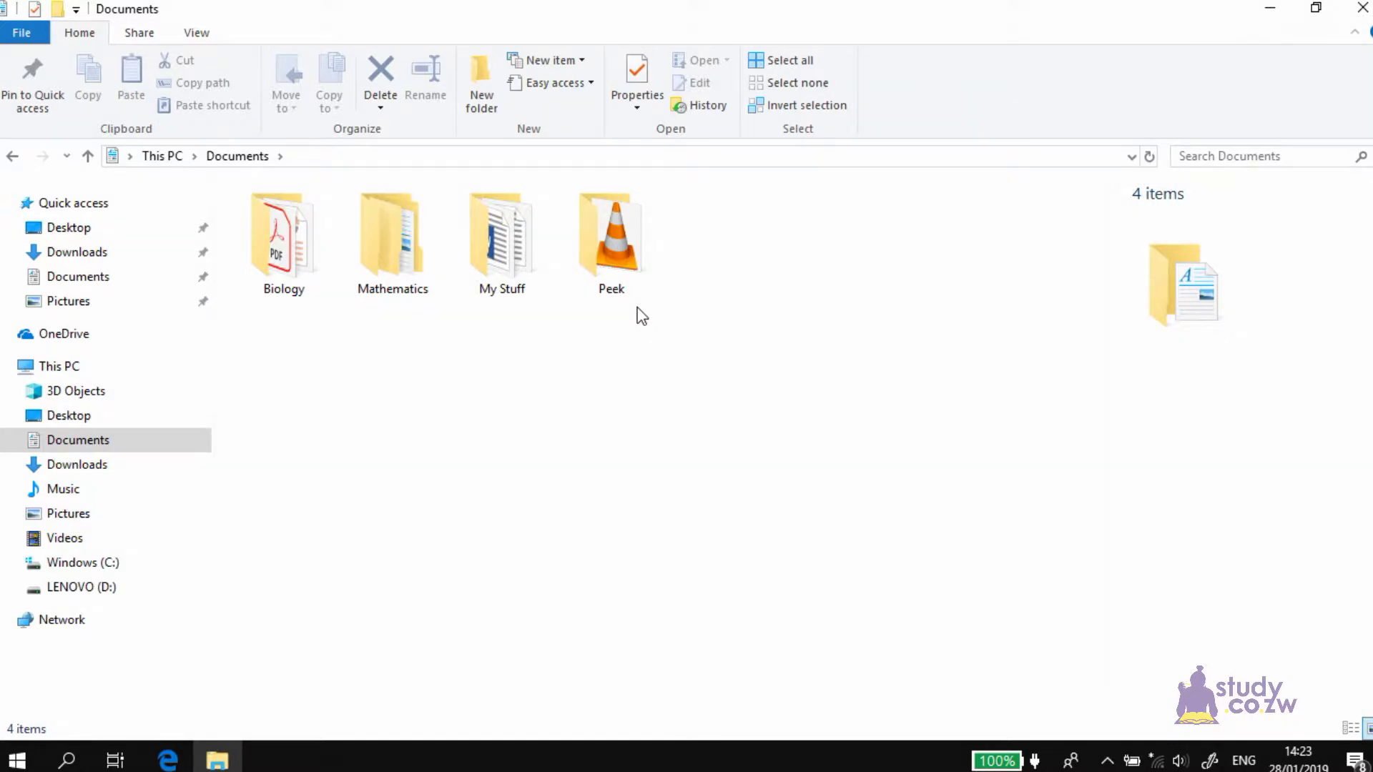
# Browse into Mathematics and then Sets, then return to Documents via the breadcrumb
pyautogui.doubleClick(390, 239)
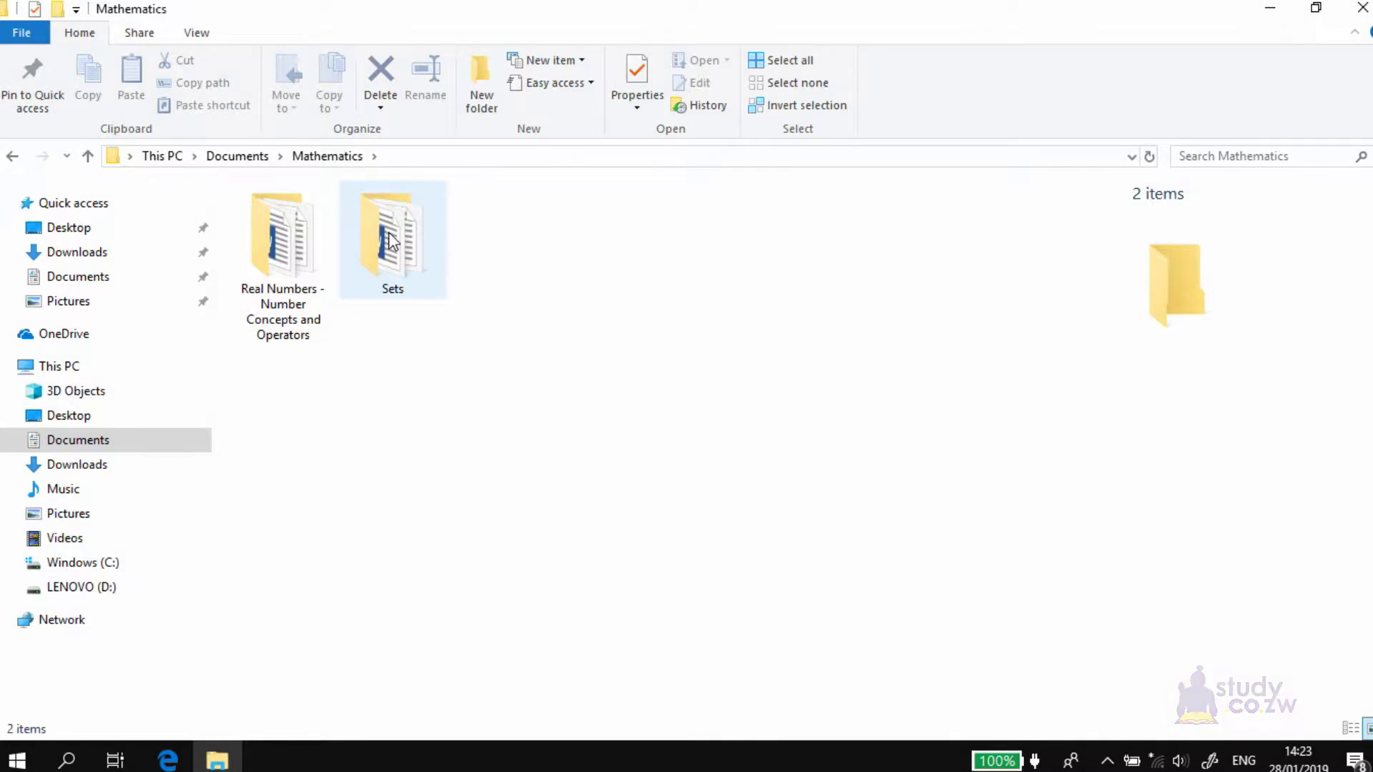
pyautogui.click(390, 238)
pyautogui.doubleClick(390, 239)
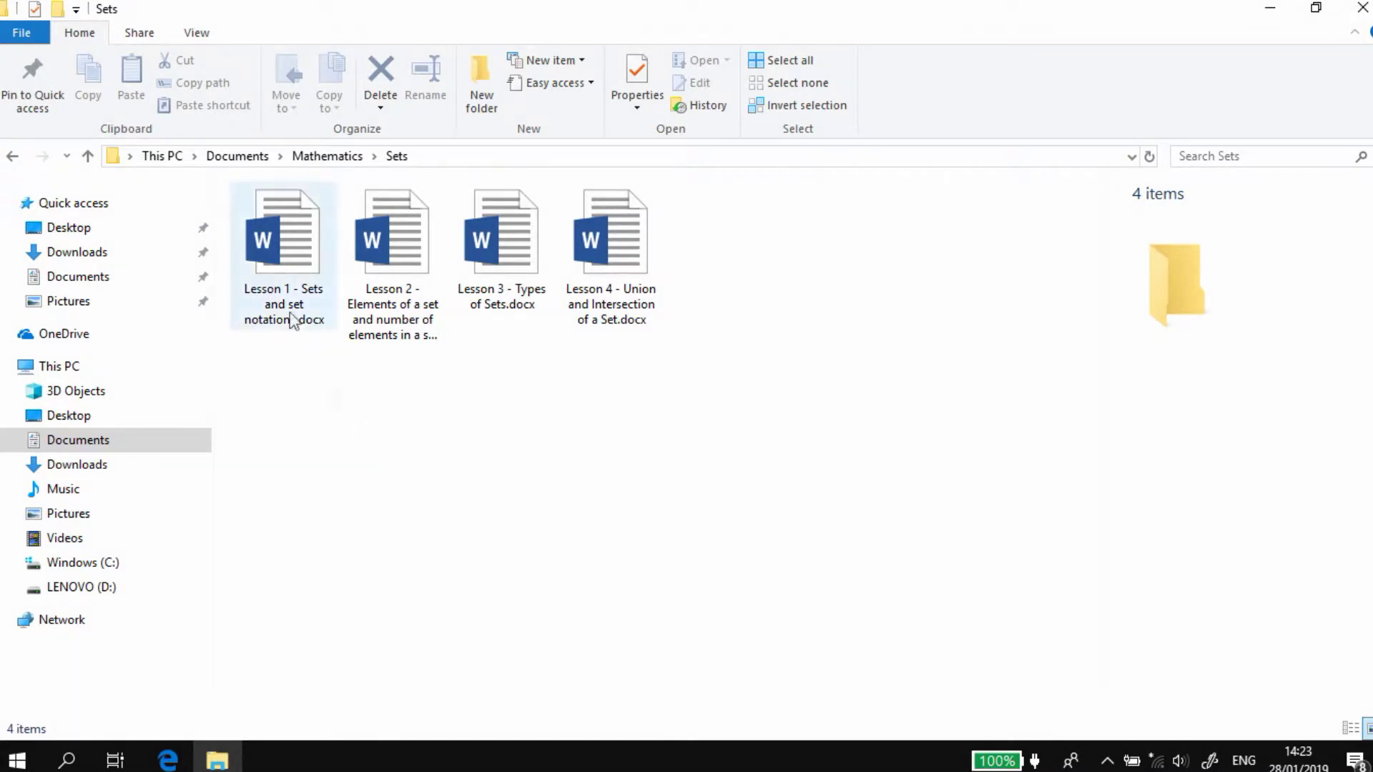
pyautogui.click(238, 155)
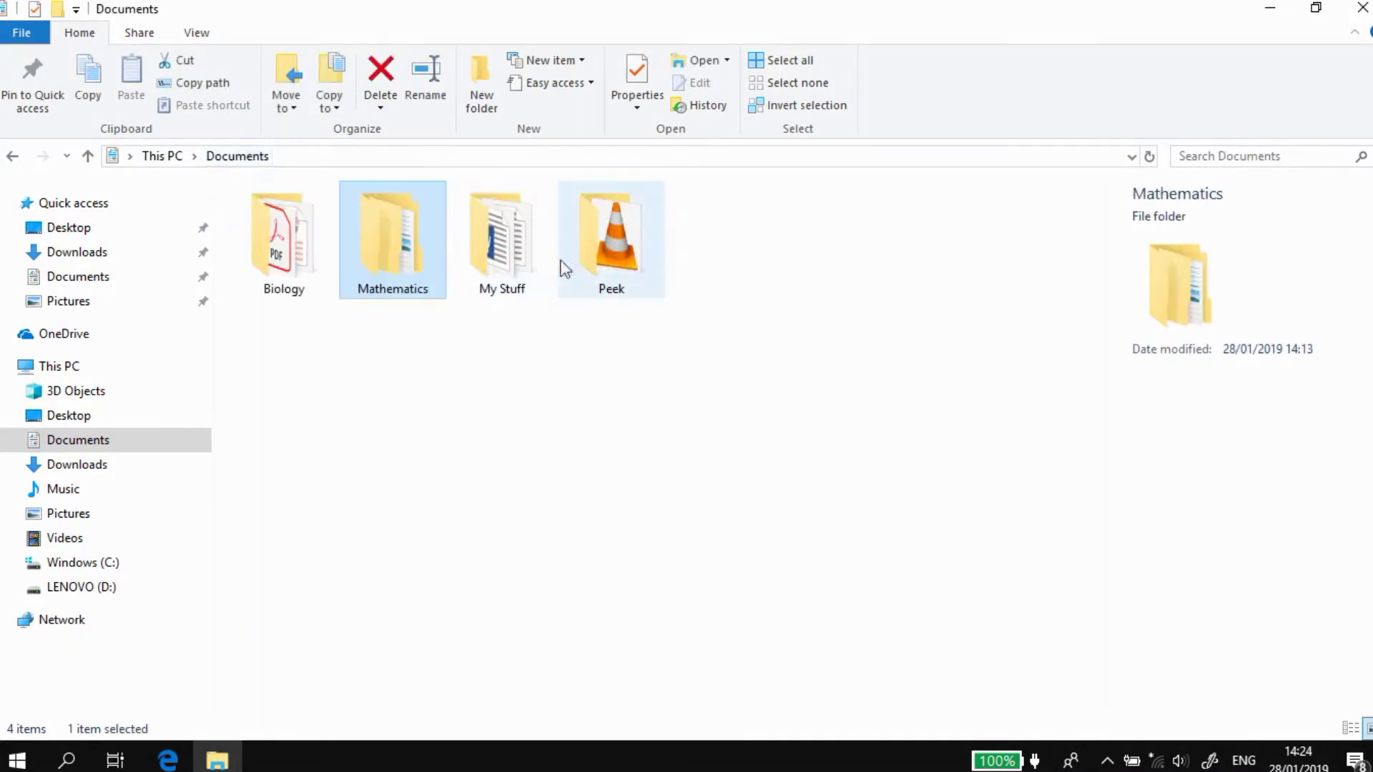
# Look inside My Stuff, go back to Documents, and open the Mathematics folder
pyautogui.doubleClick(521, 240)
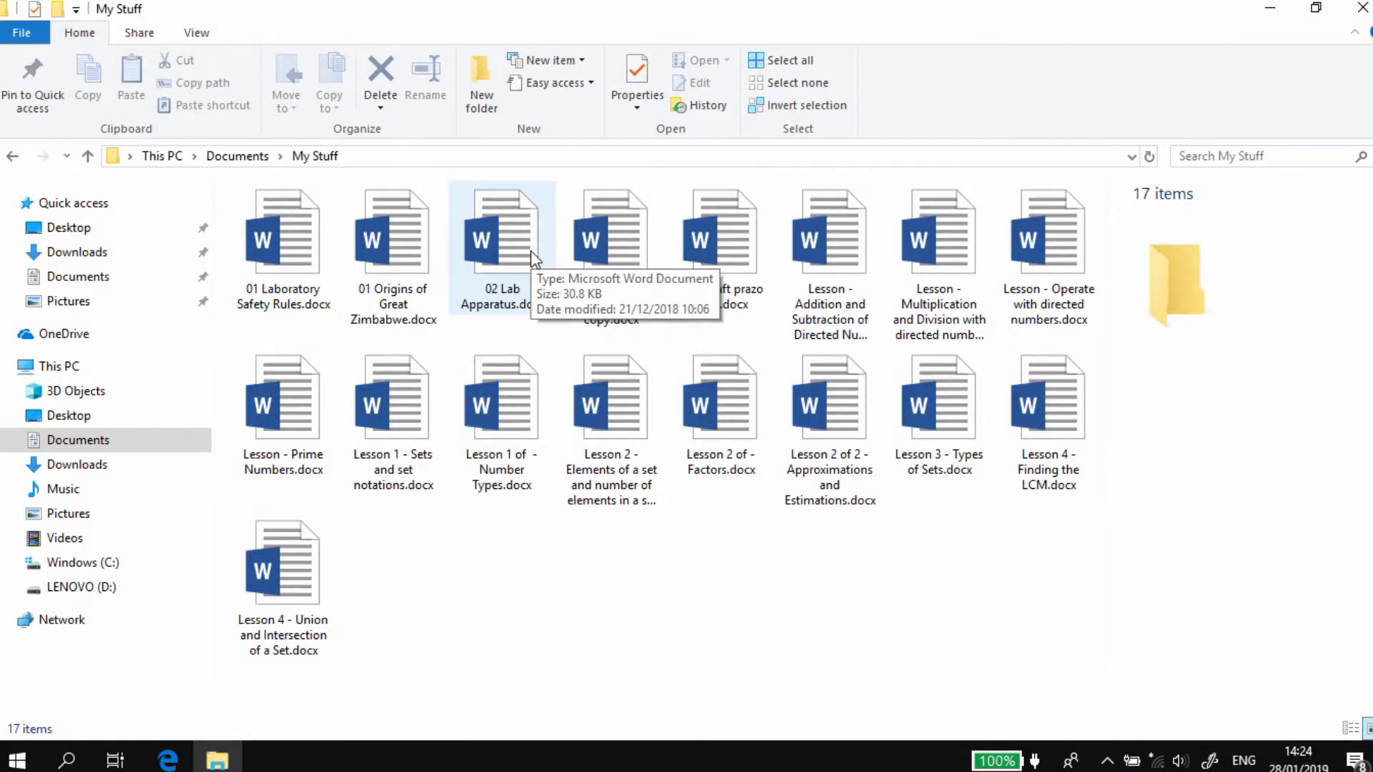
pyautogui.click(239, 156)
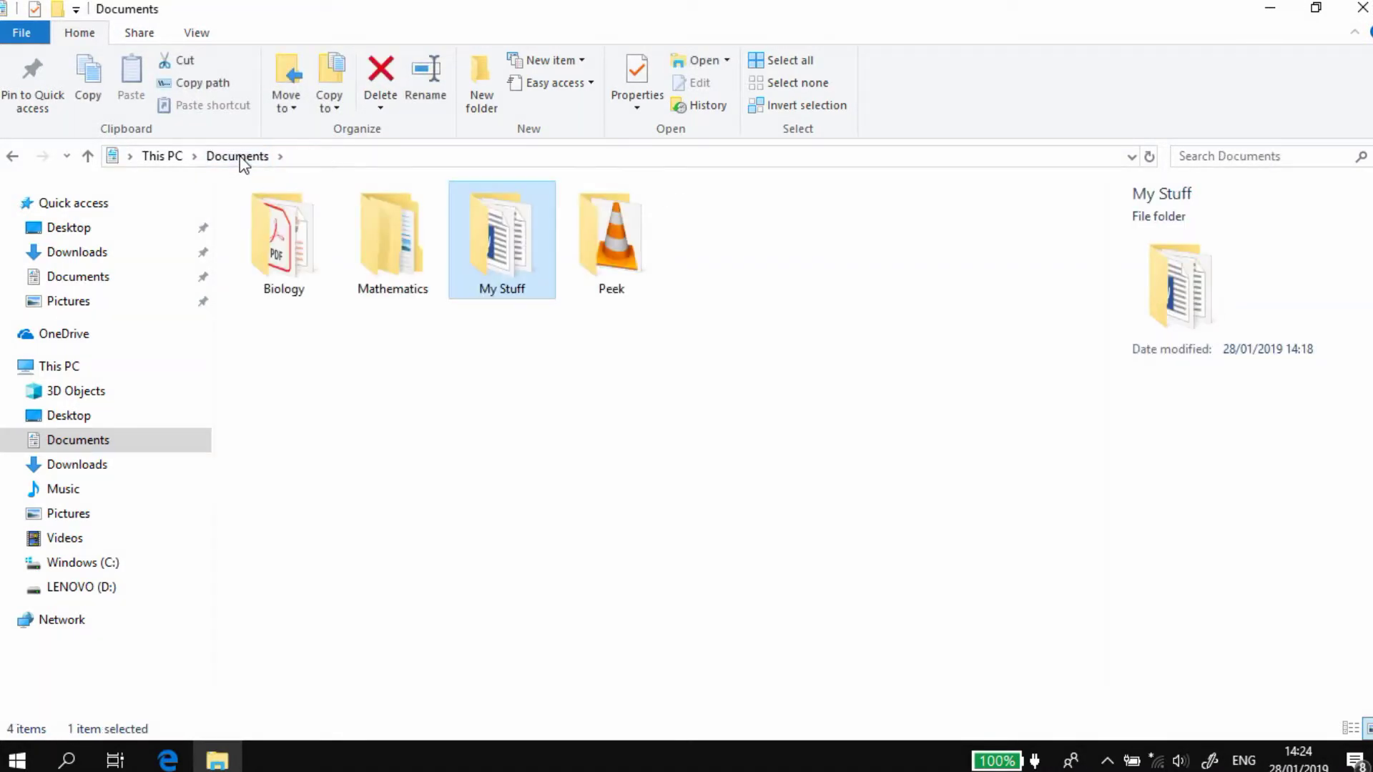
pyautogui.doubleClick(395, 230)
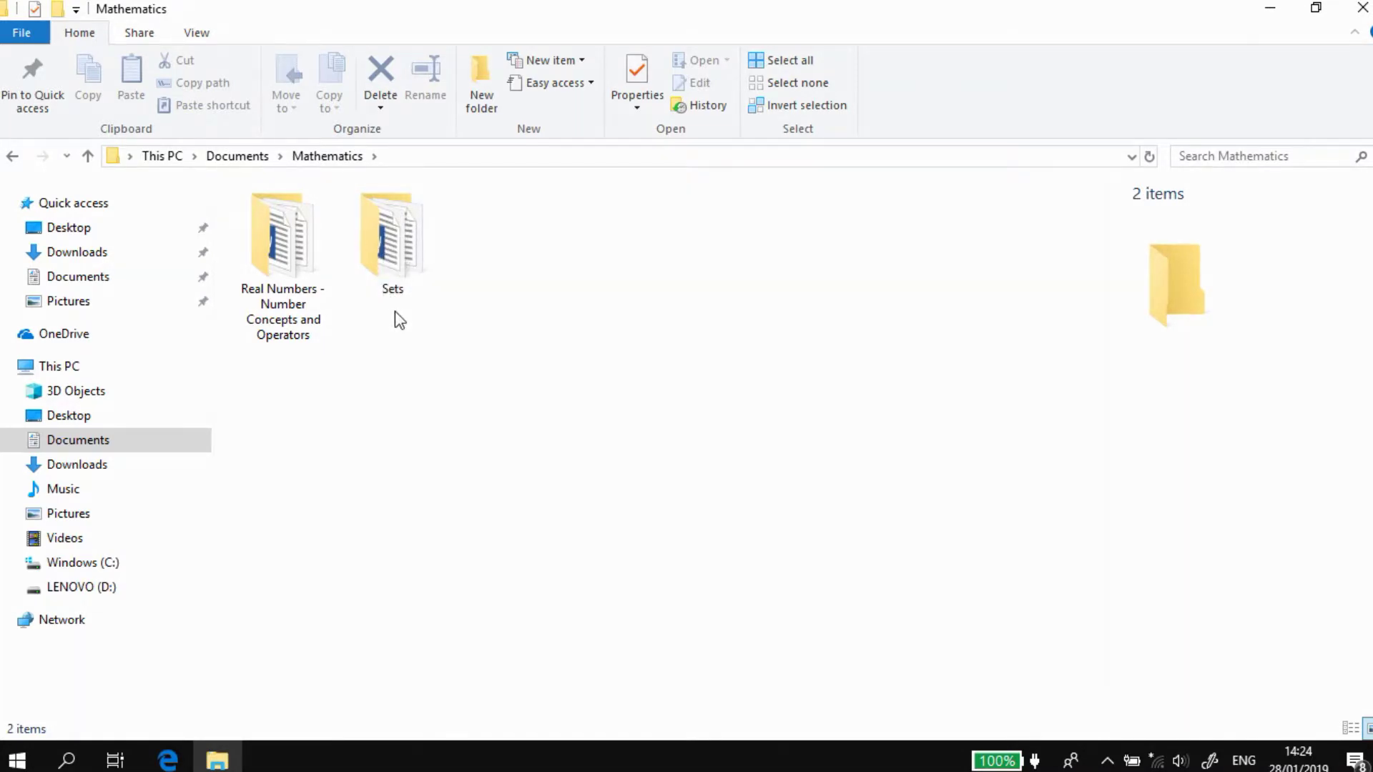
# Peek into Sets, return to Mathematics, and open Real Numbers - Number Concepts and Operators
pyautogui.doubleClick(389, 251)
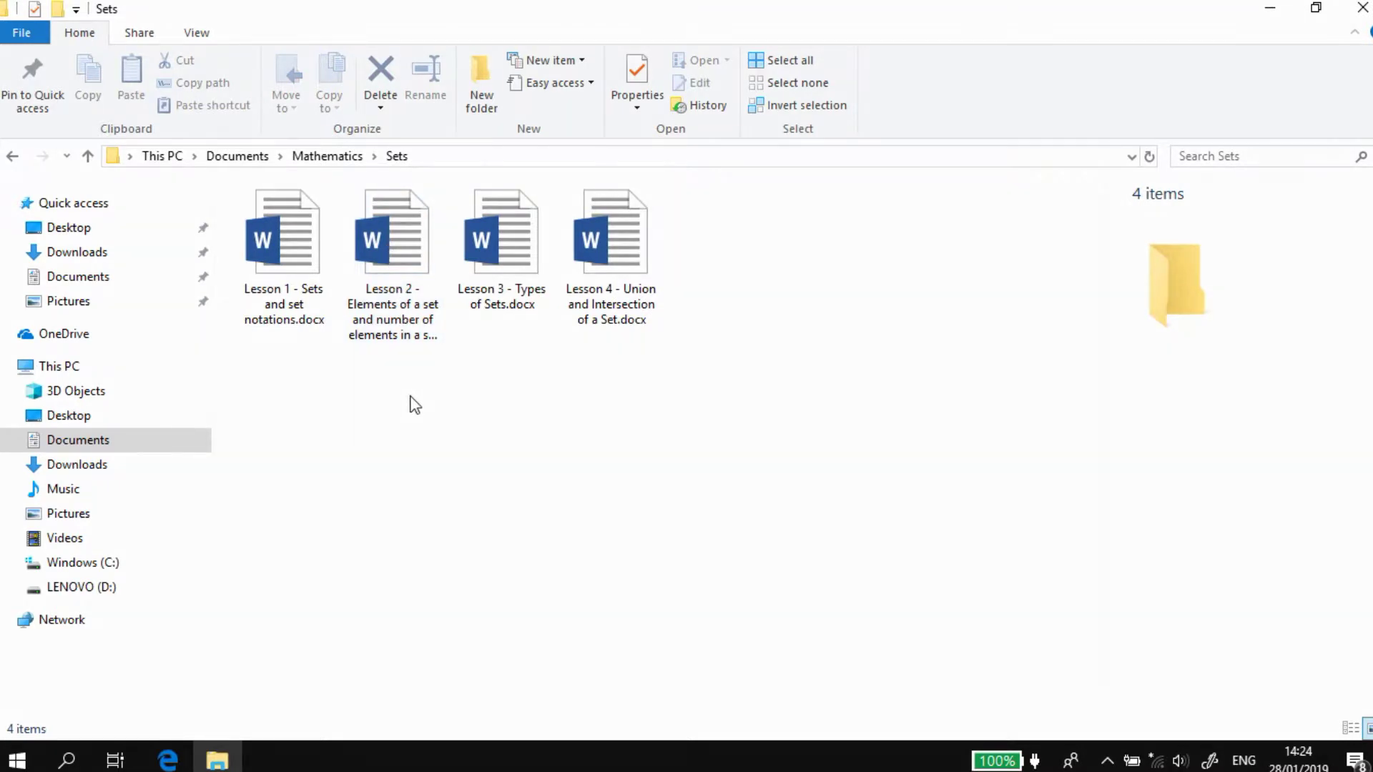
pyautogui.click(327, 156)
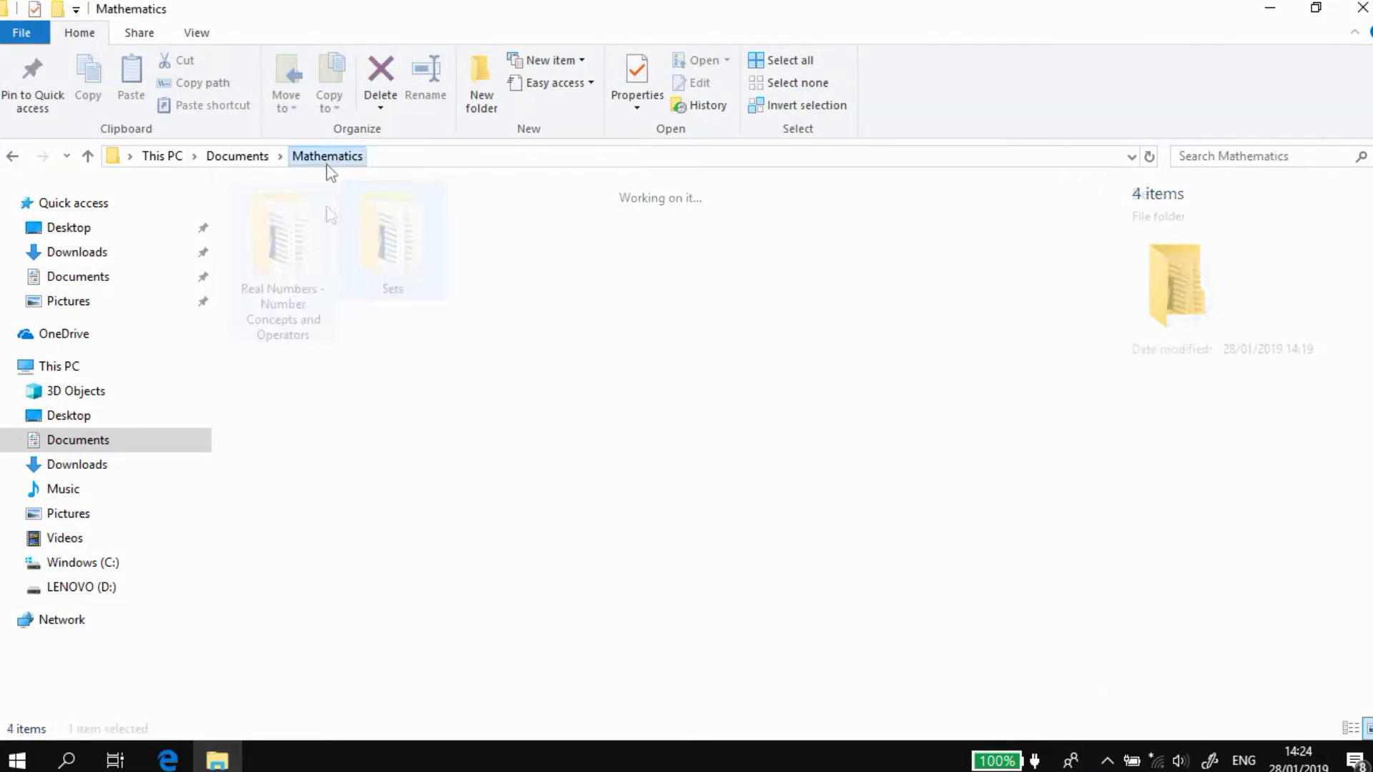
pyautogui.doubleClick(293, 268)
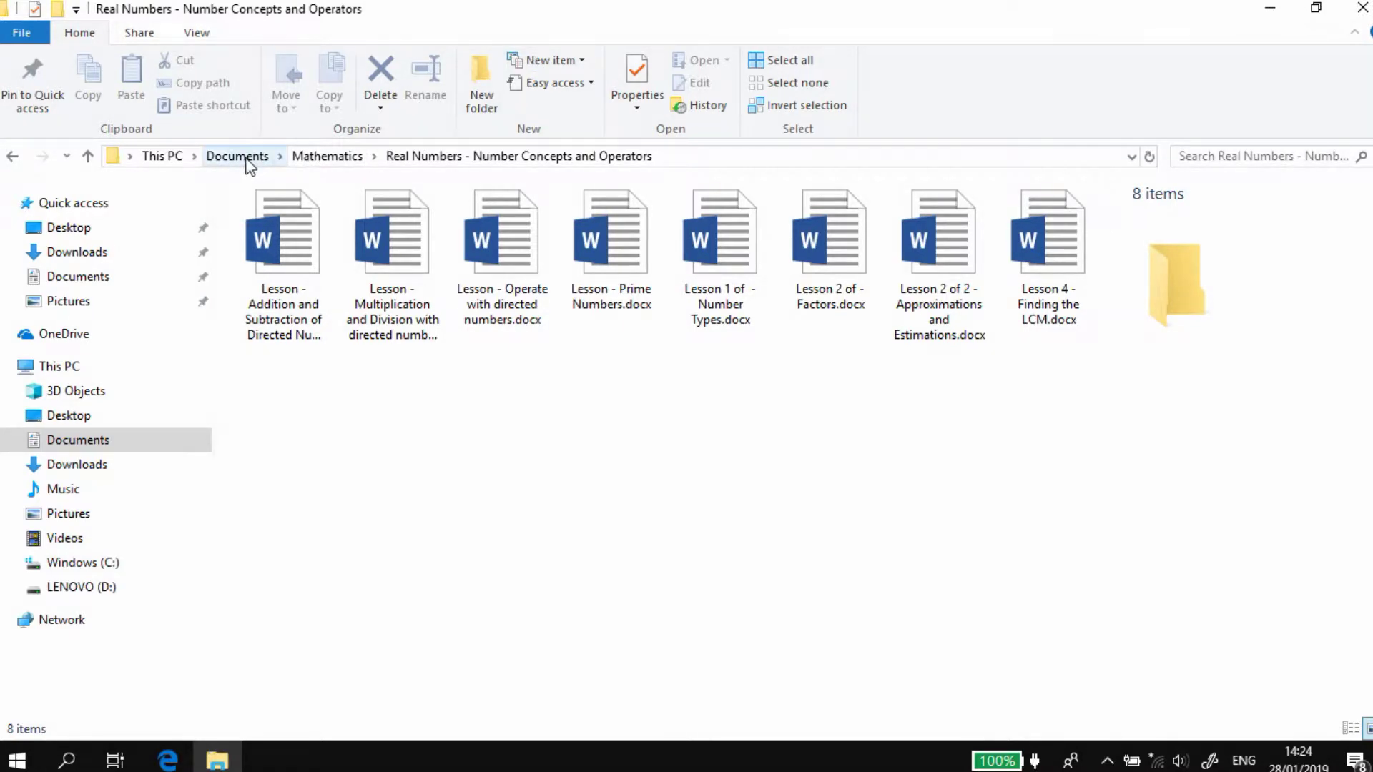
# Close the current window and relaunch File Explorer from the Start menu's Windows System group
pyautogui.click(1363, 9)
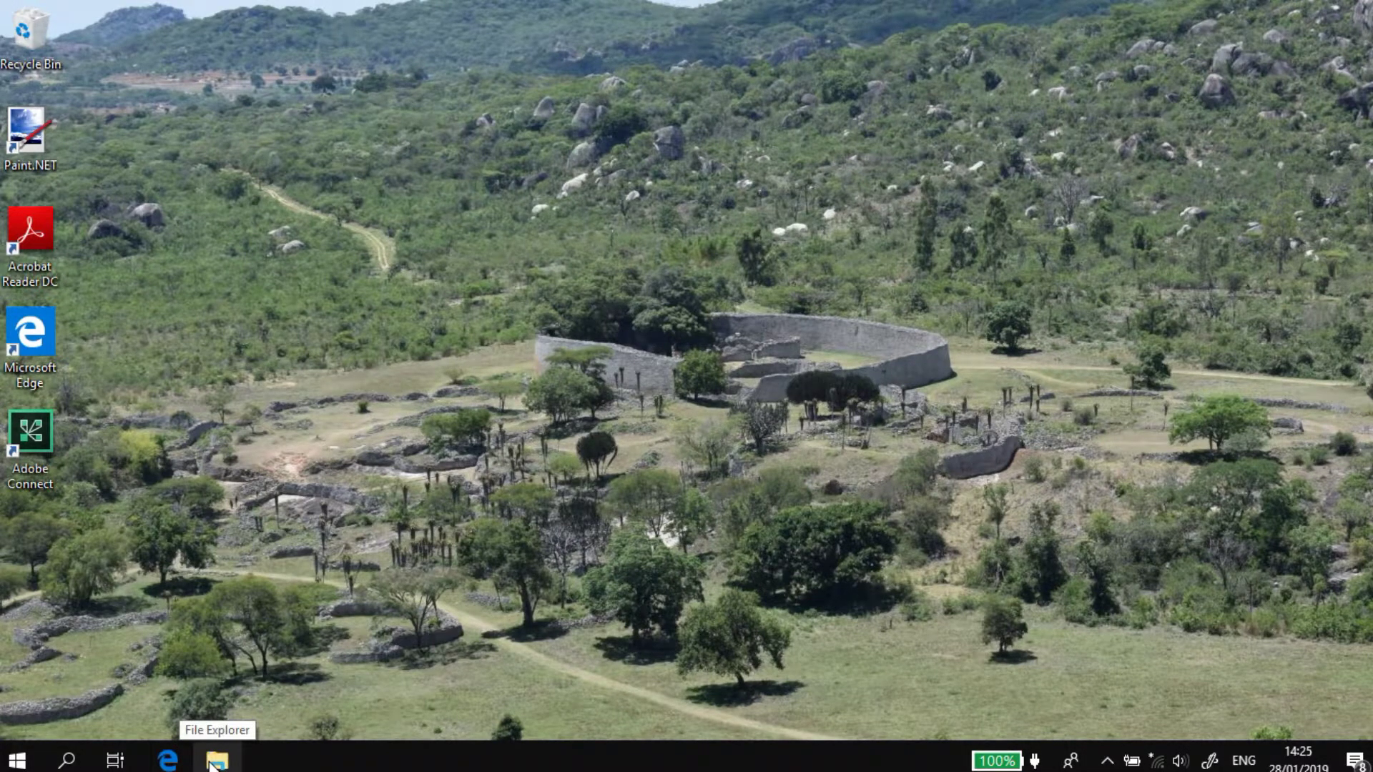
pyautogui.click(16, 762)
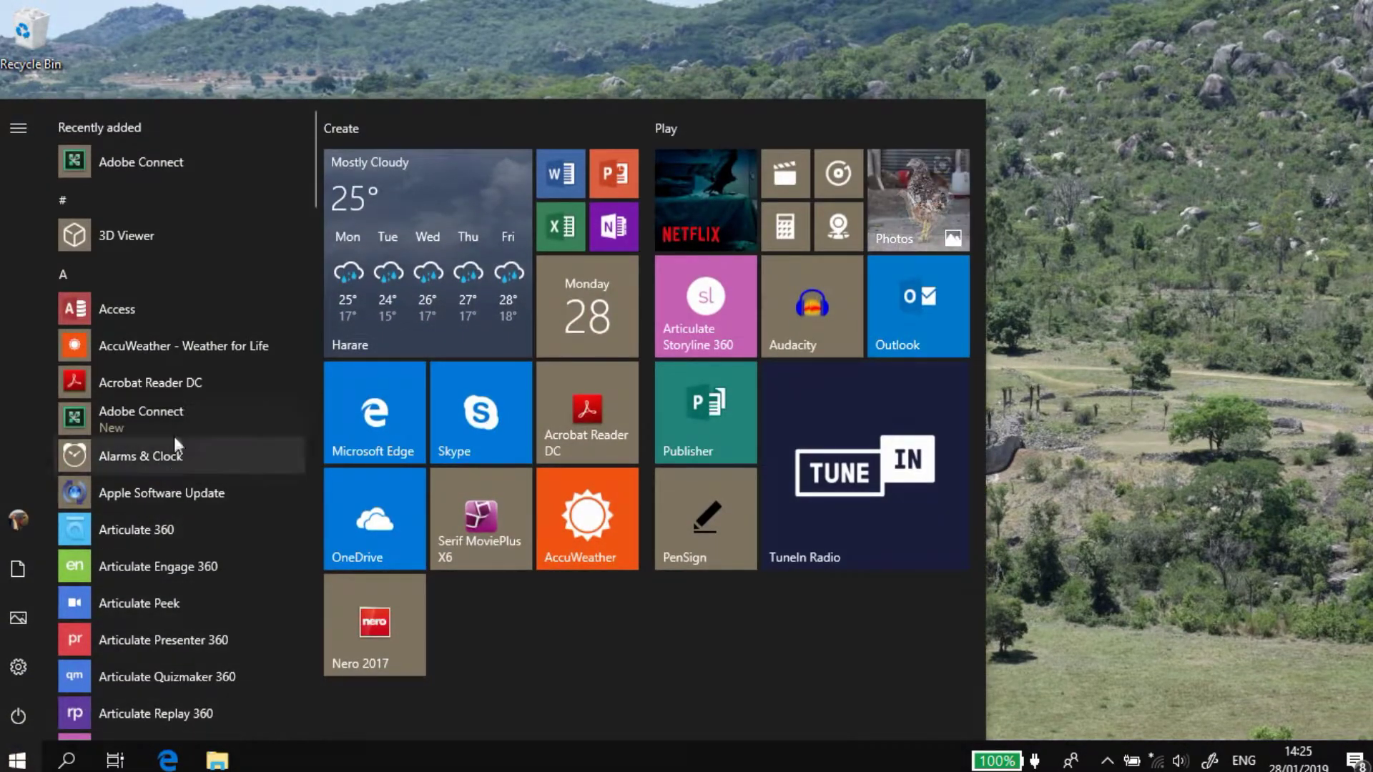
pyautogui.scroll(-15, 161, 520)
pyautogui.scroll(-15, 170, 572)
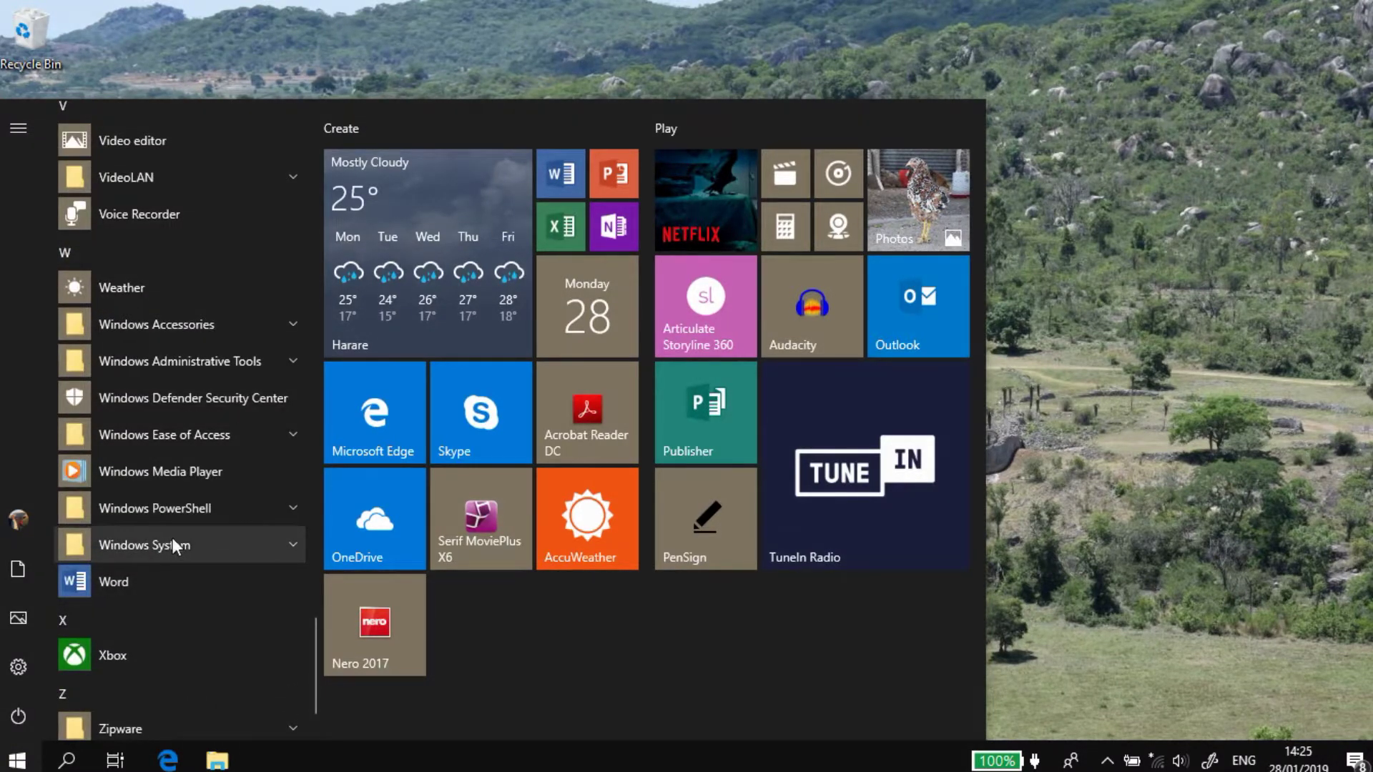
pyautogui.click(178, 543)
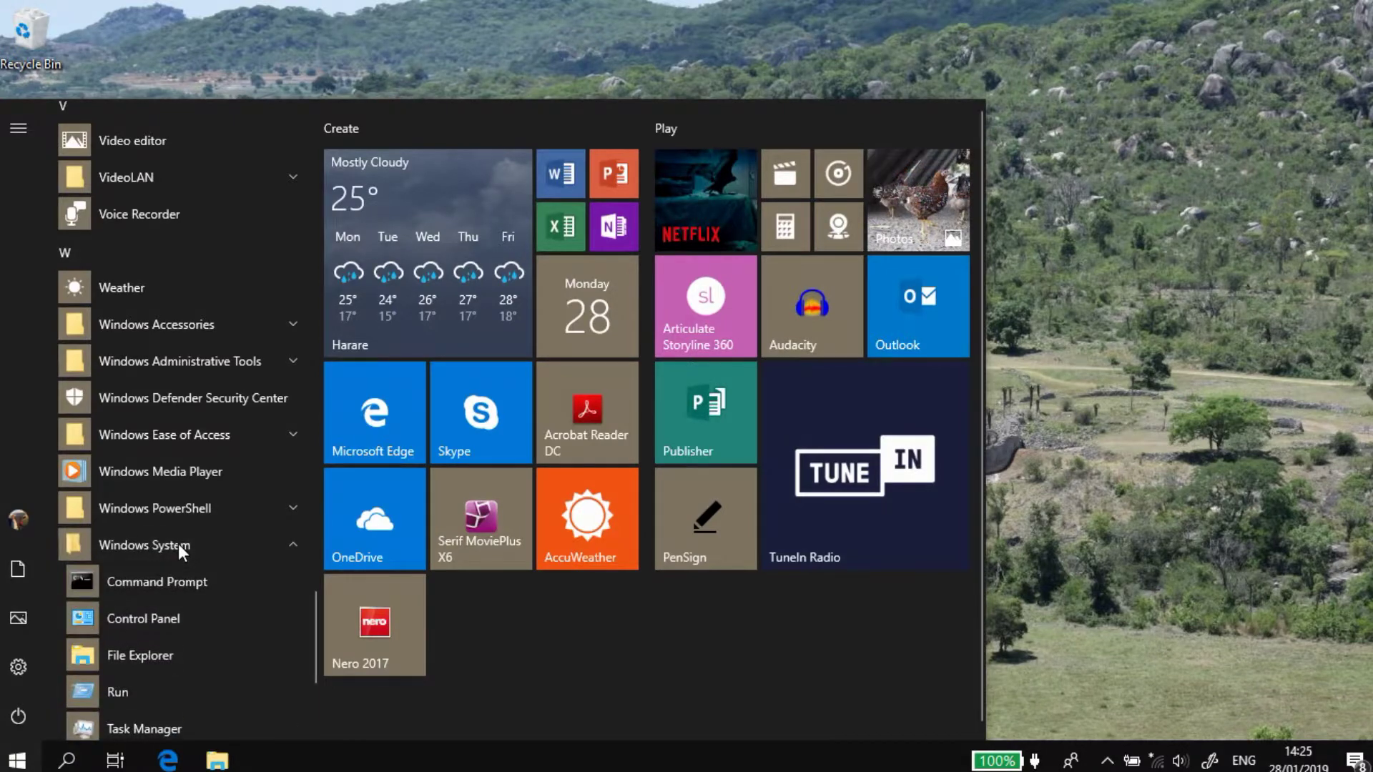
pyautogui.click(132, 654)
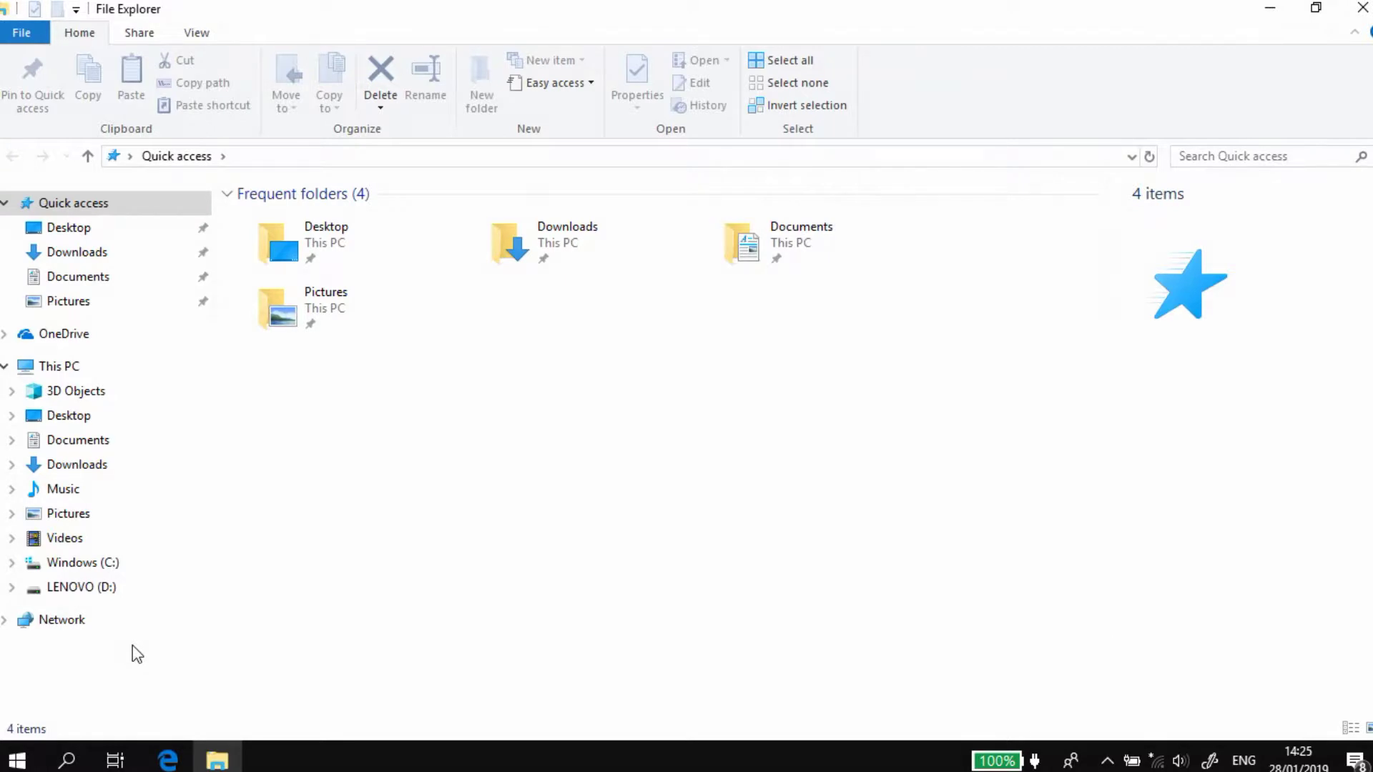
# In Documents, add a new folder via the context menu and name it 'Combined Science'
pyautogui.doubleClick(774, 248)
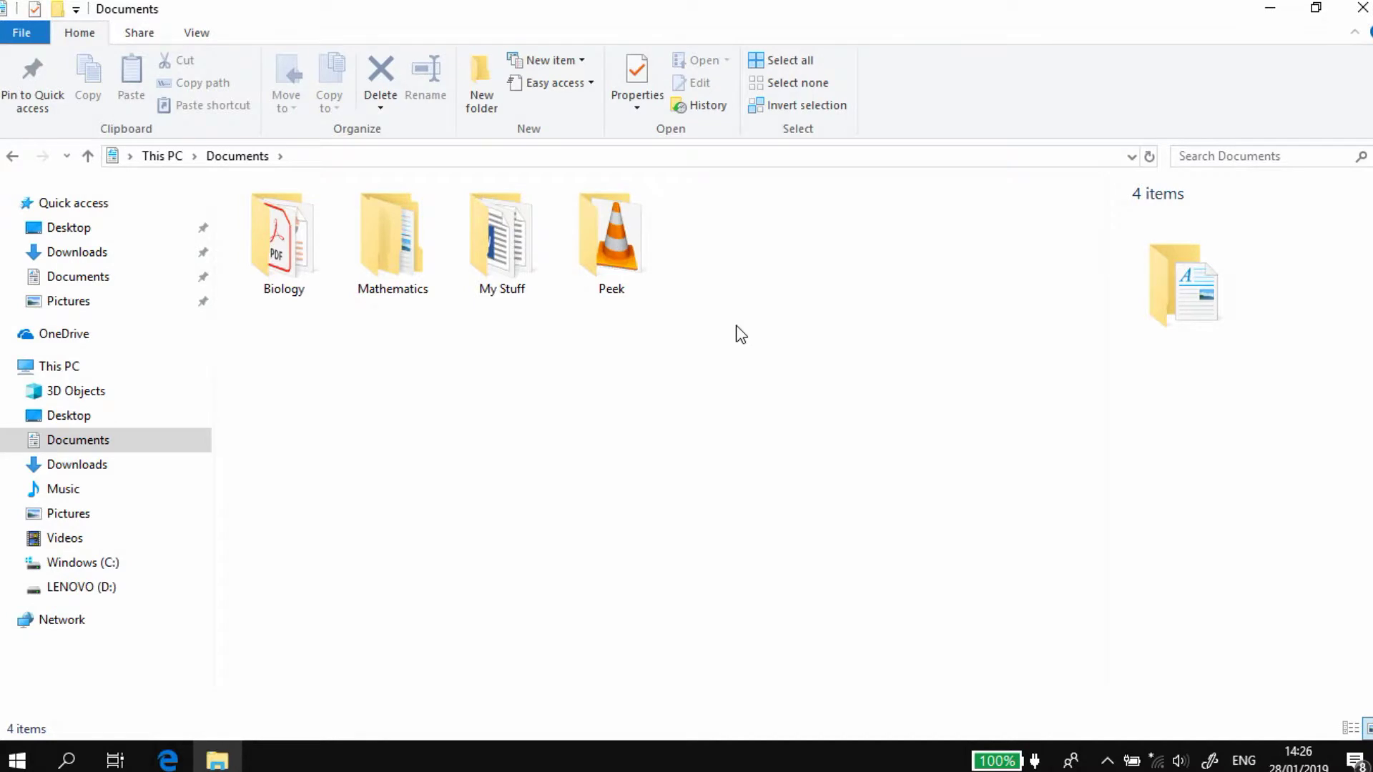
pyautogui.rightClick(386, 398)
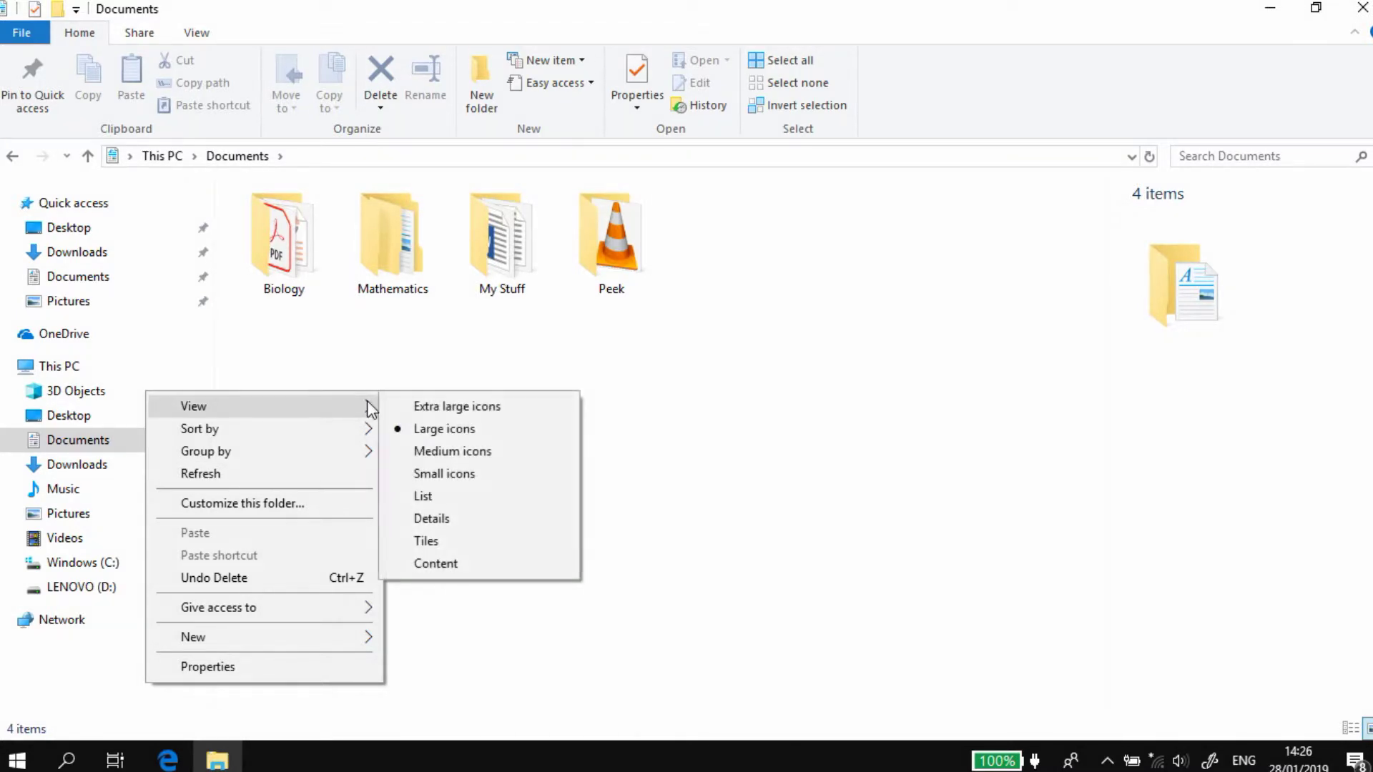
pyautogui.moveTo(345, 637)
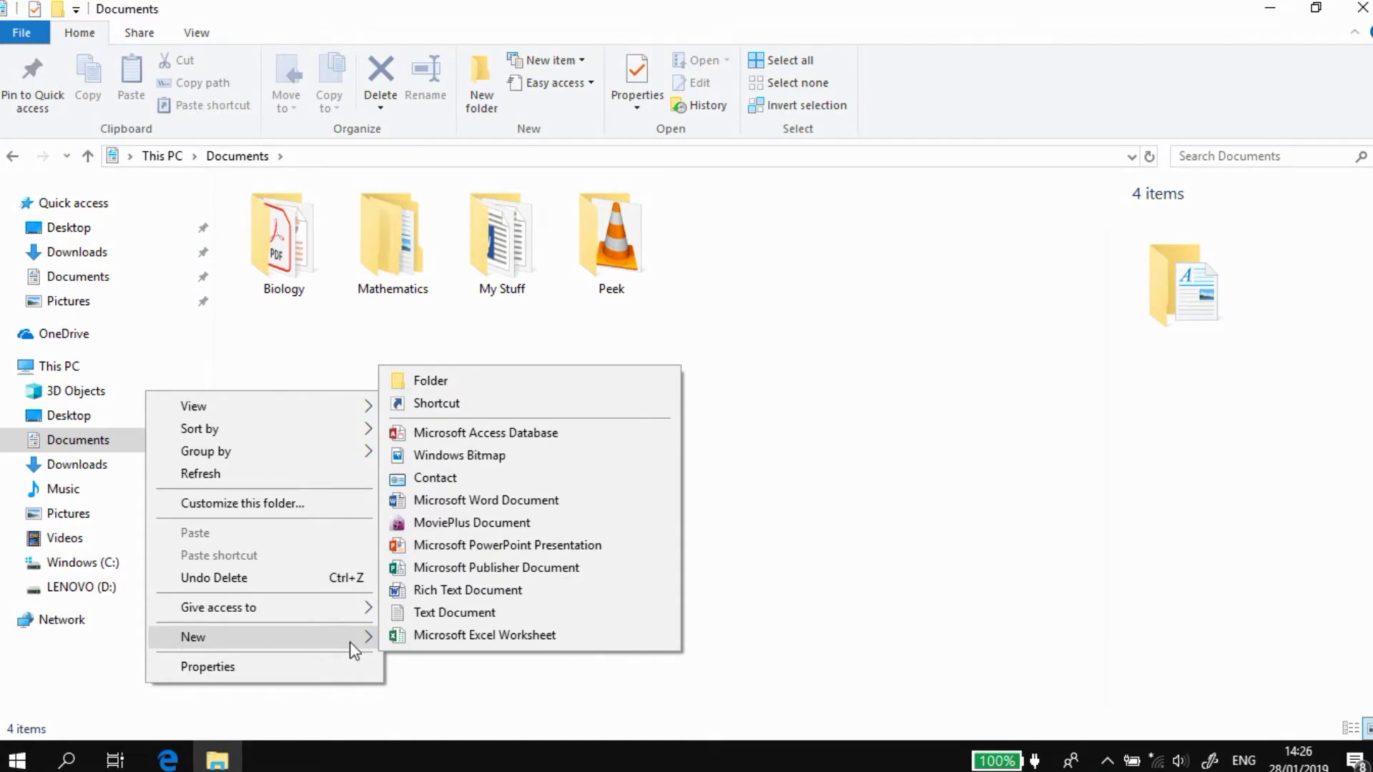
pyautogui.click(444, 387)
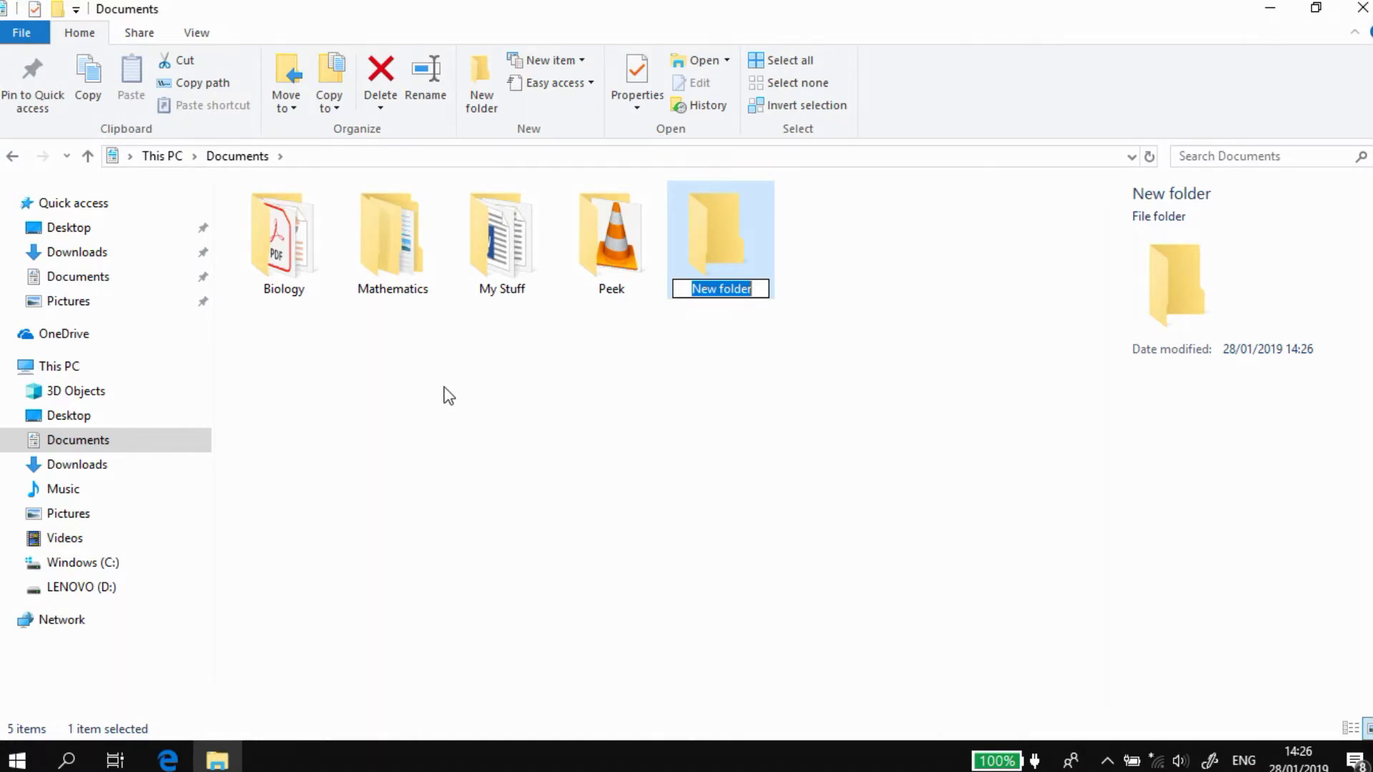
pyautogui.write('Co')
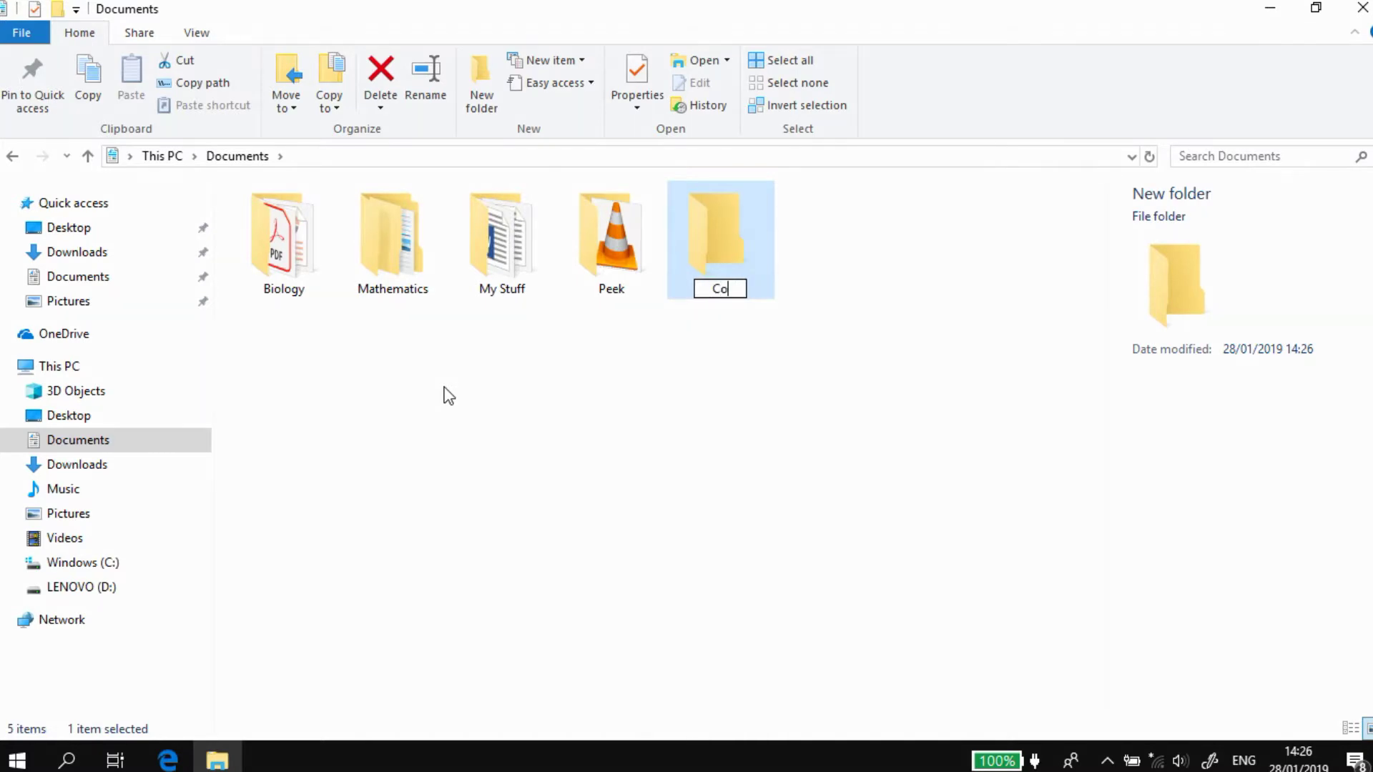
pyautogui.write('mbined Science')
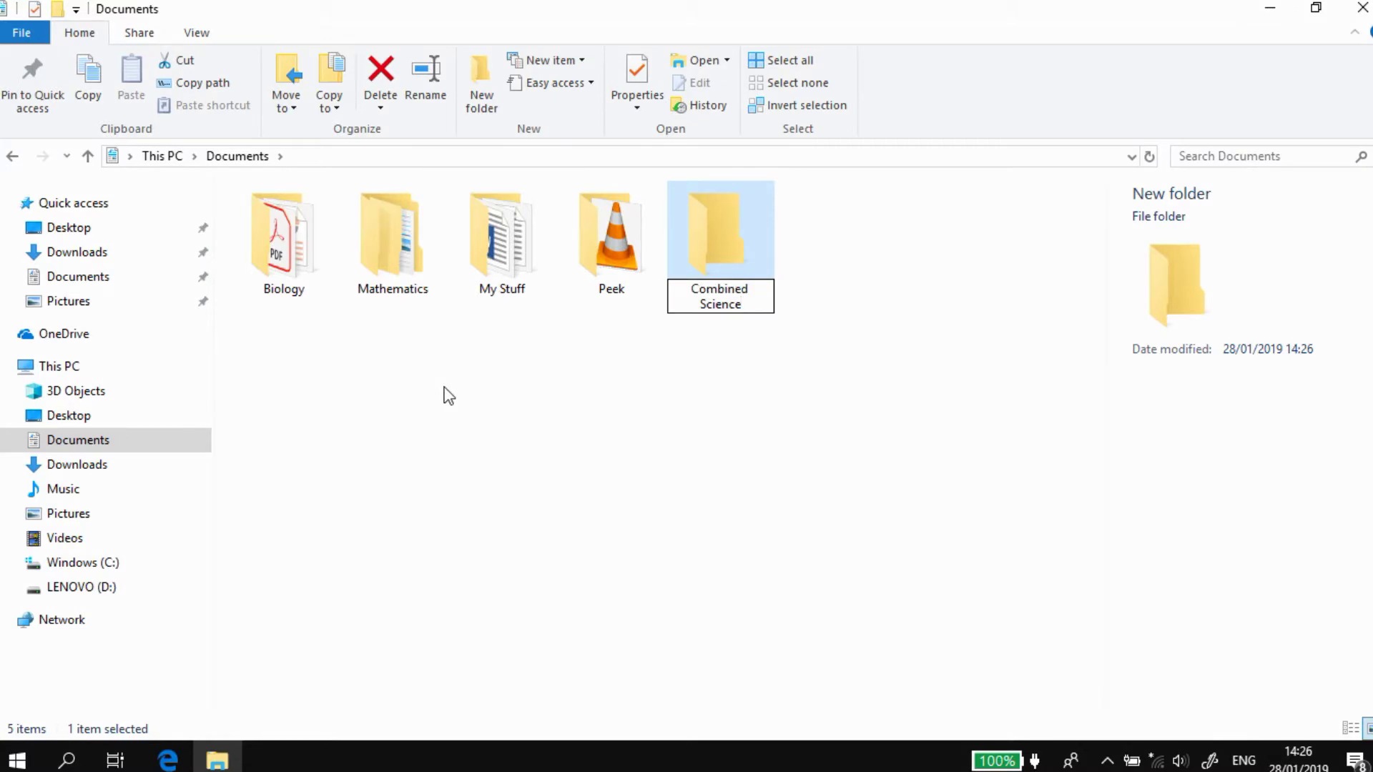
pyautogui.press('Return')
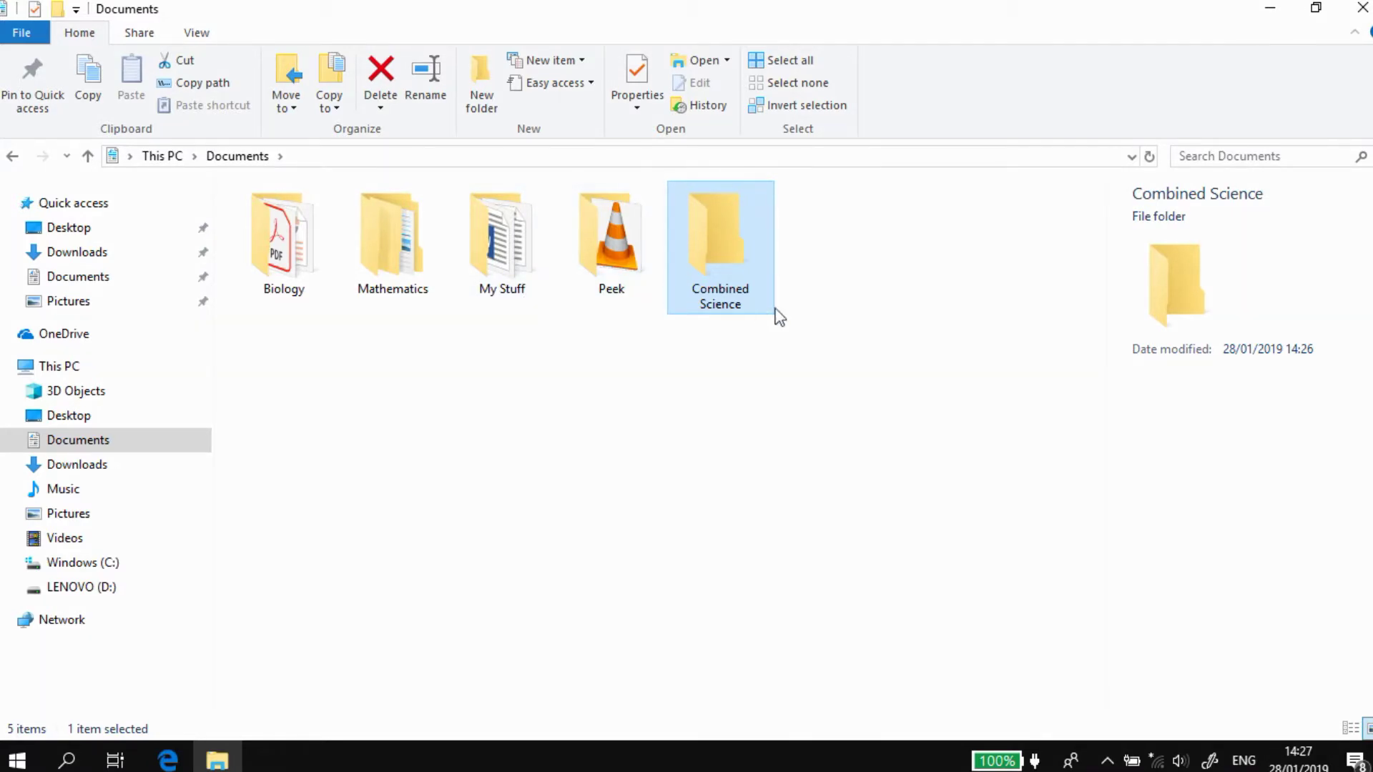
# Inside Combined Science, make a new subfolder named 'Lab Rules'
pyautogui.doubleClick(720, 245)
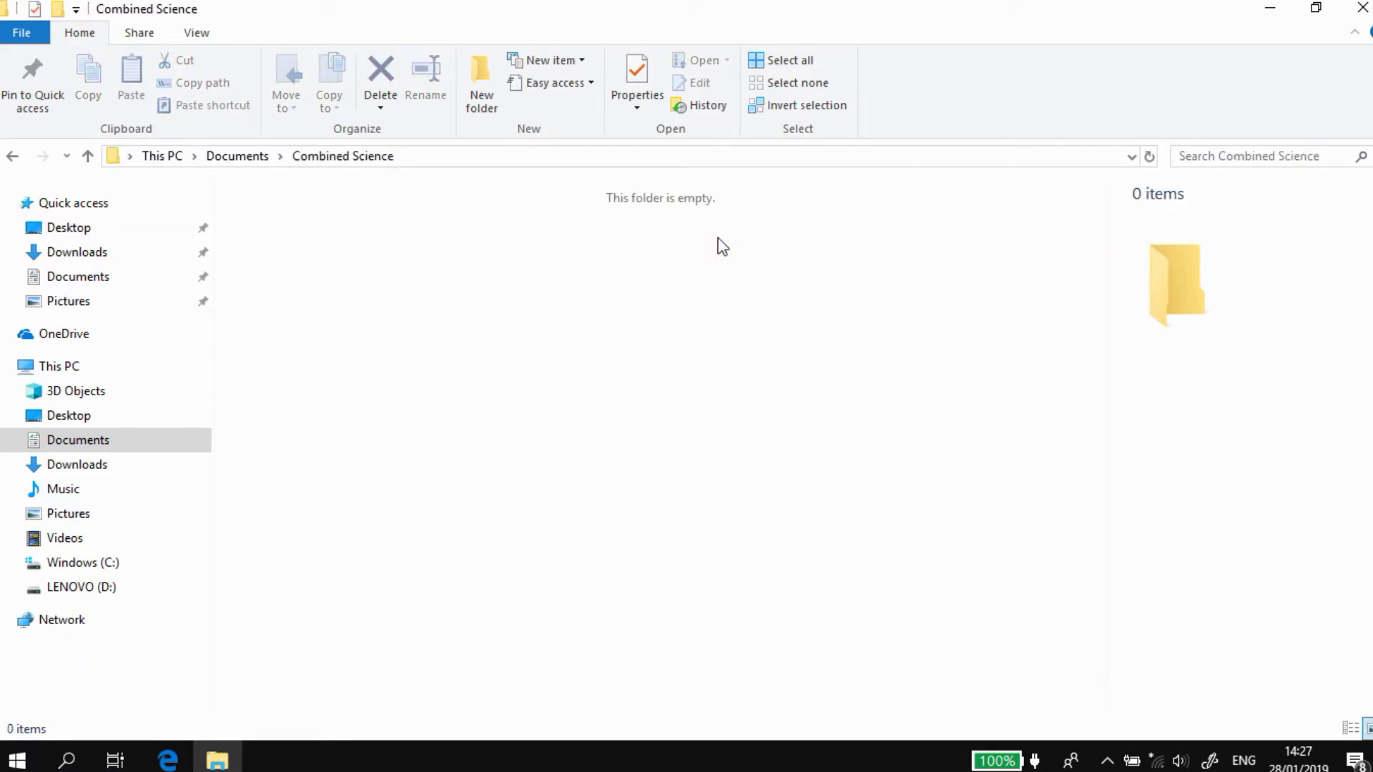
pyautogui.rightClick(433, 293)
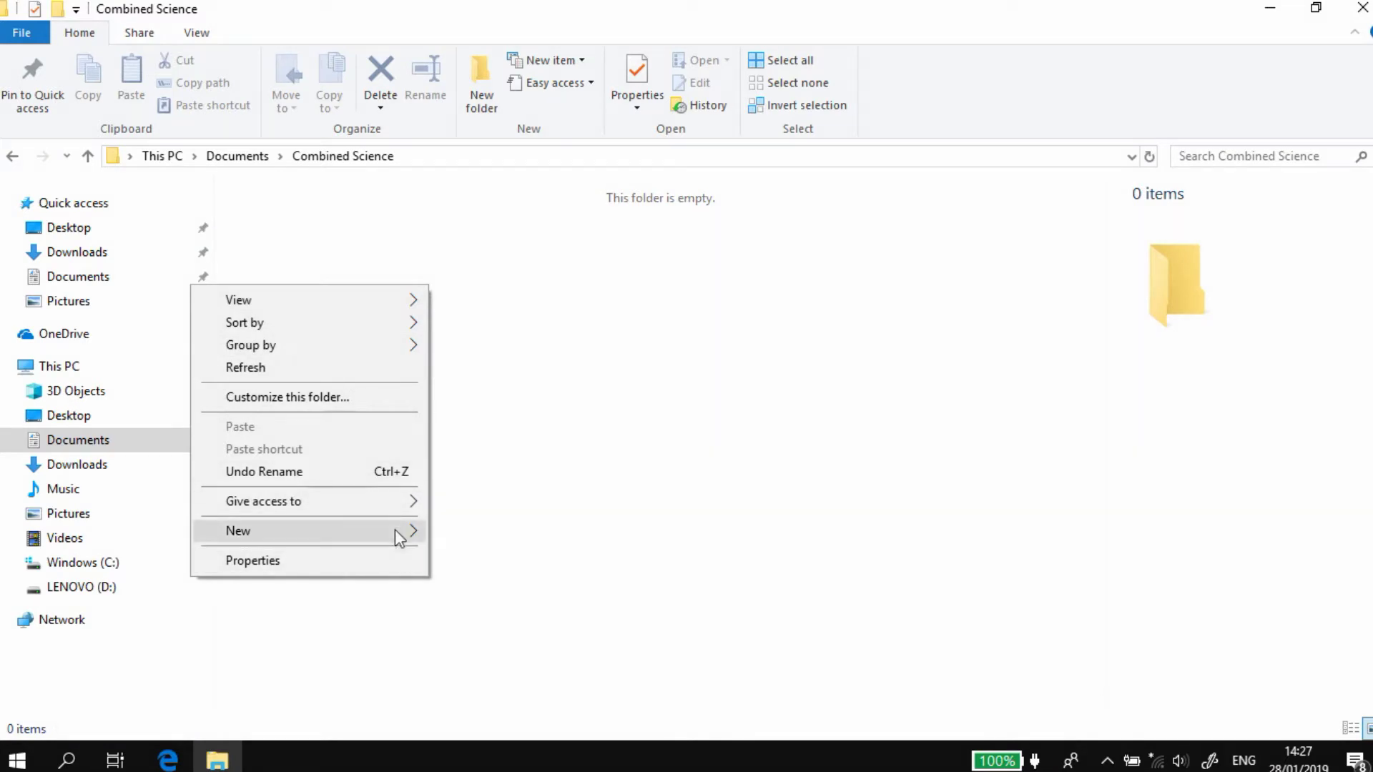
pyautogui.moveTo(395, 533)
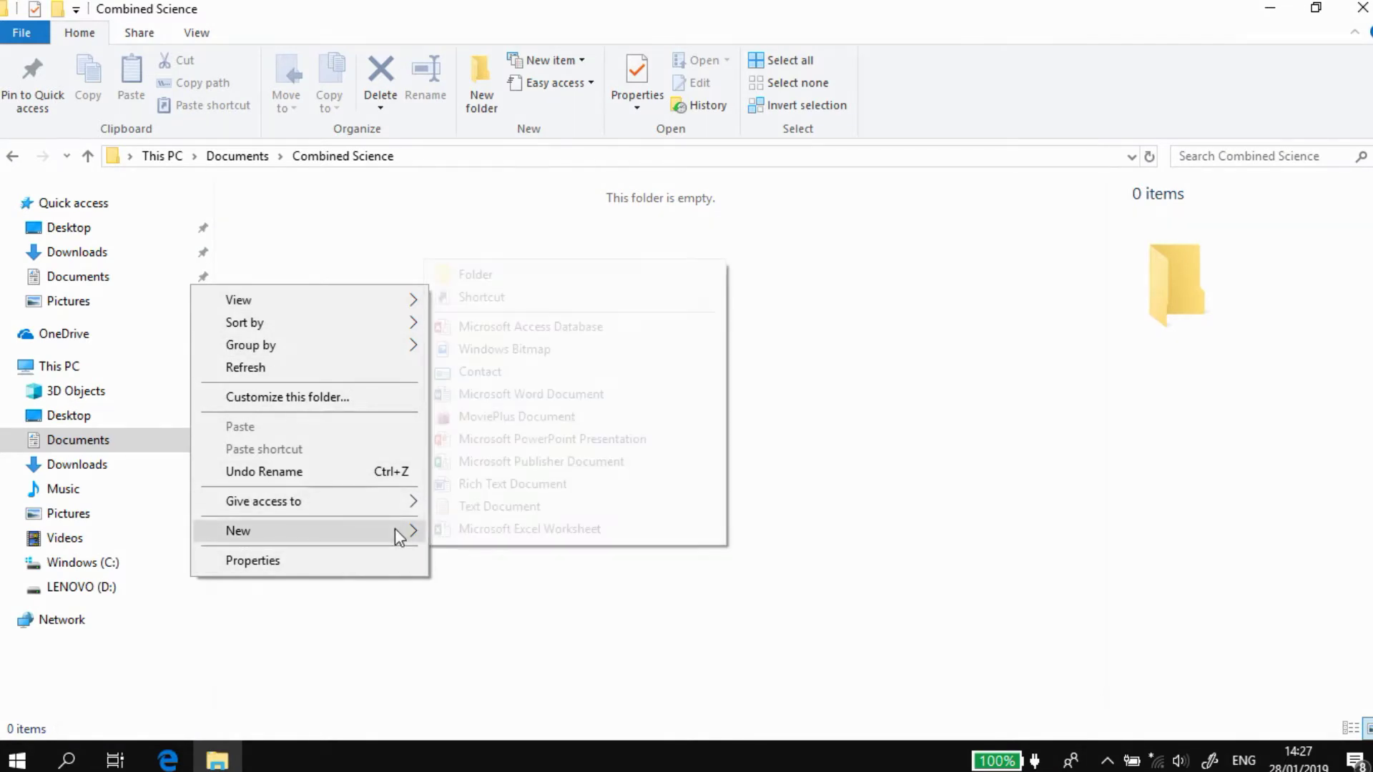
pyautogui.click(492, 278)
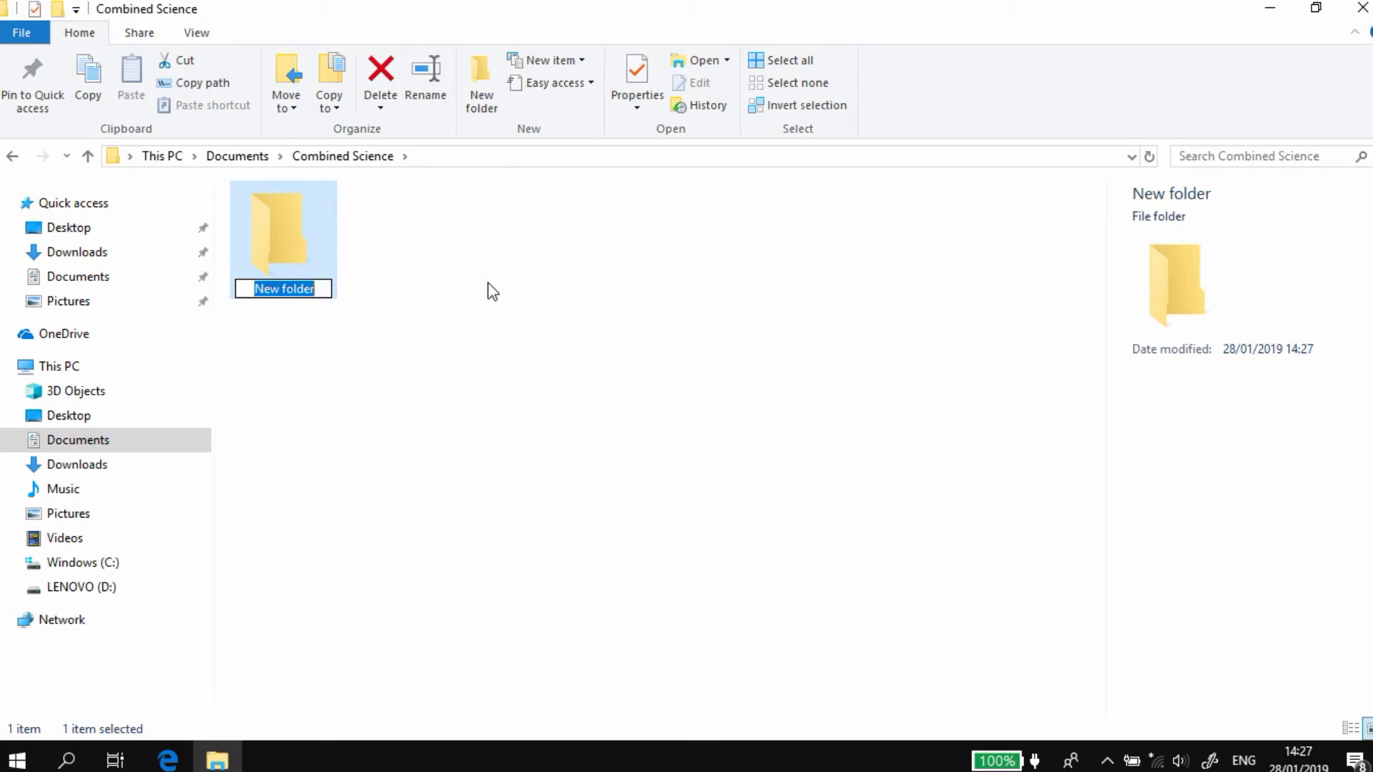
pyautogui.write('L')
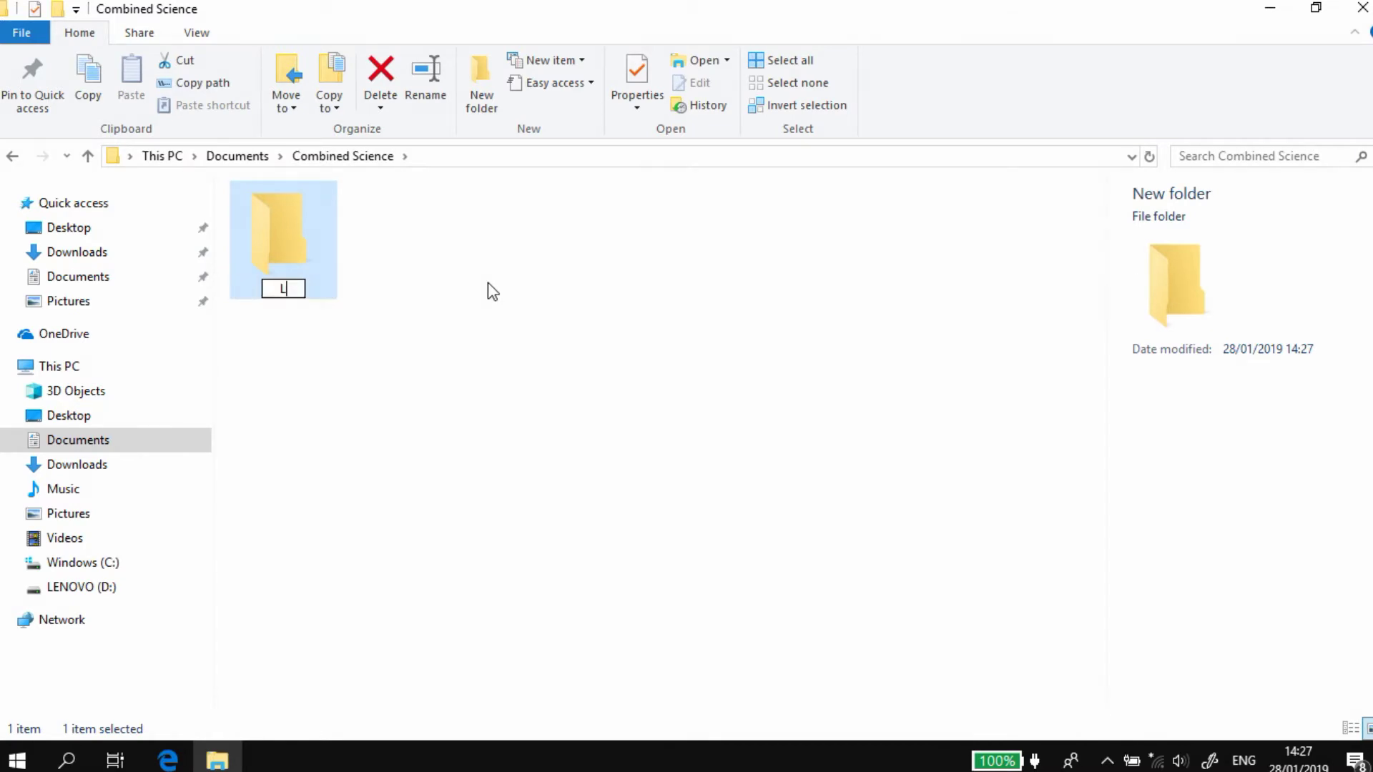
pyautogui.write('ab Rules')
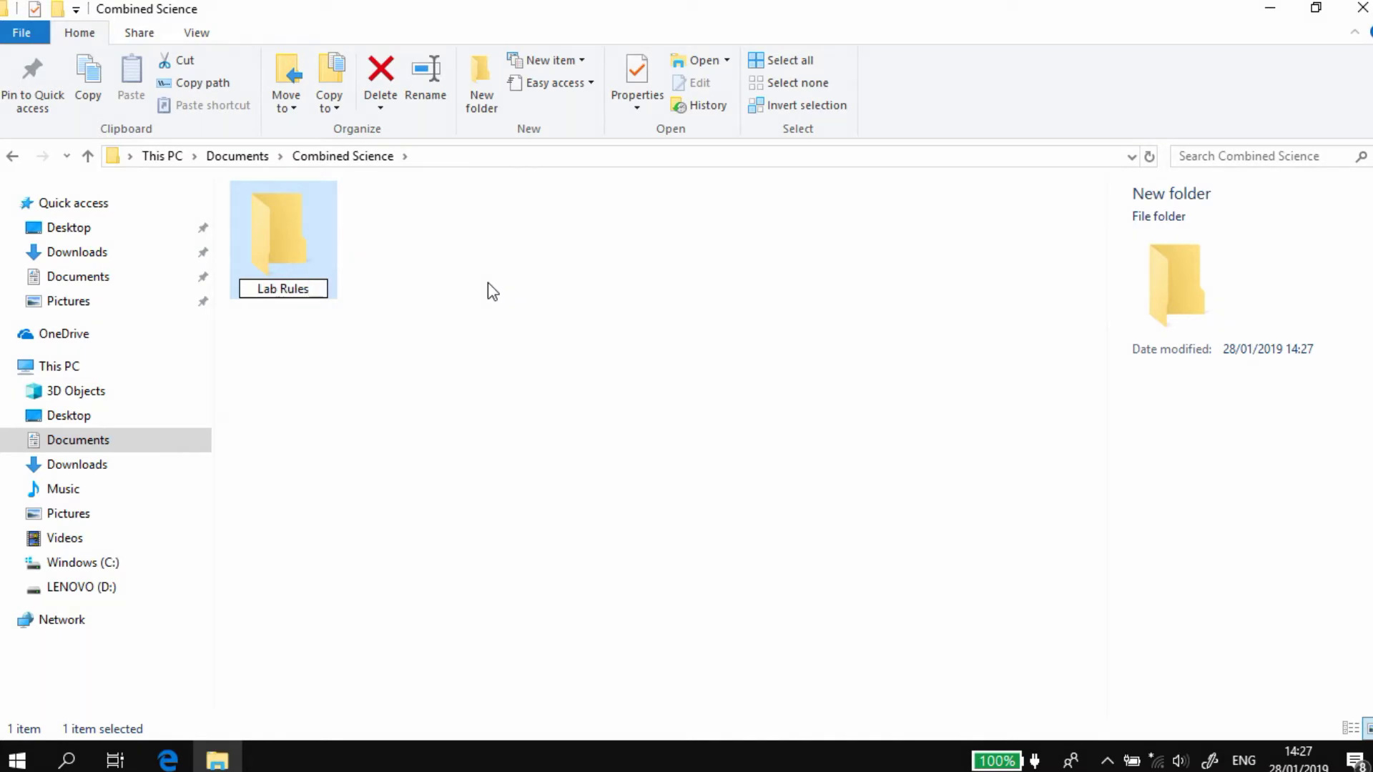
pyautogui.press('Return')
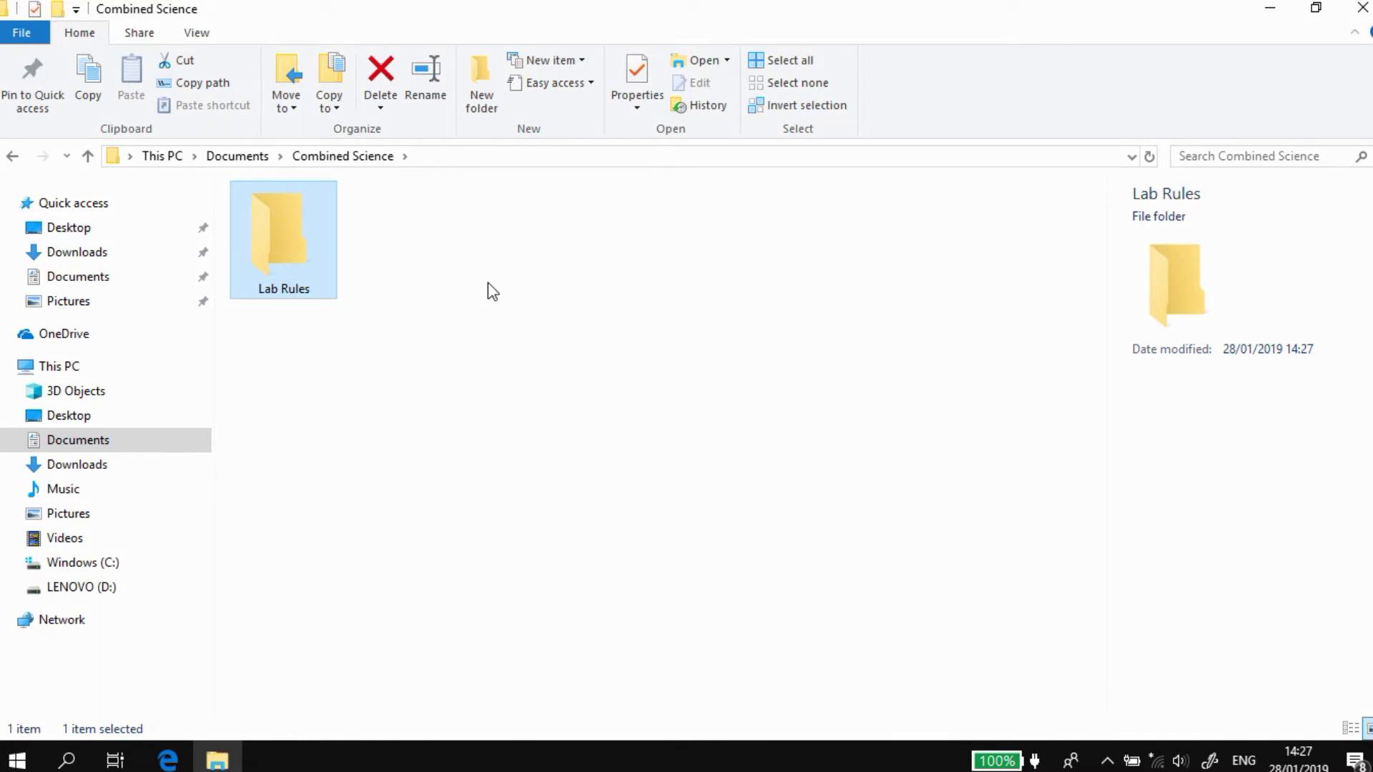
# Make a second new folder named 'Biology' next to Lab Rules
pyautogui.click(488, 283)
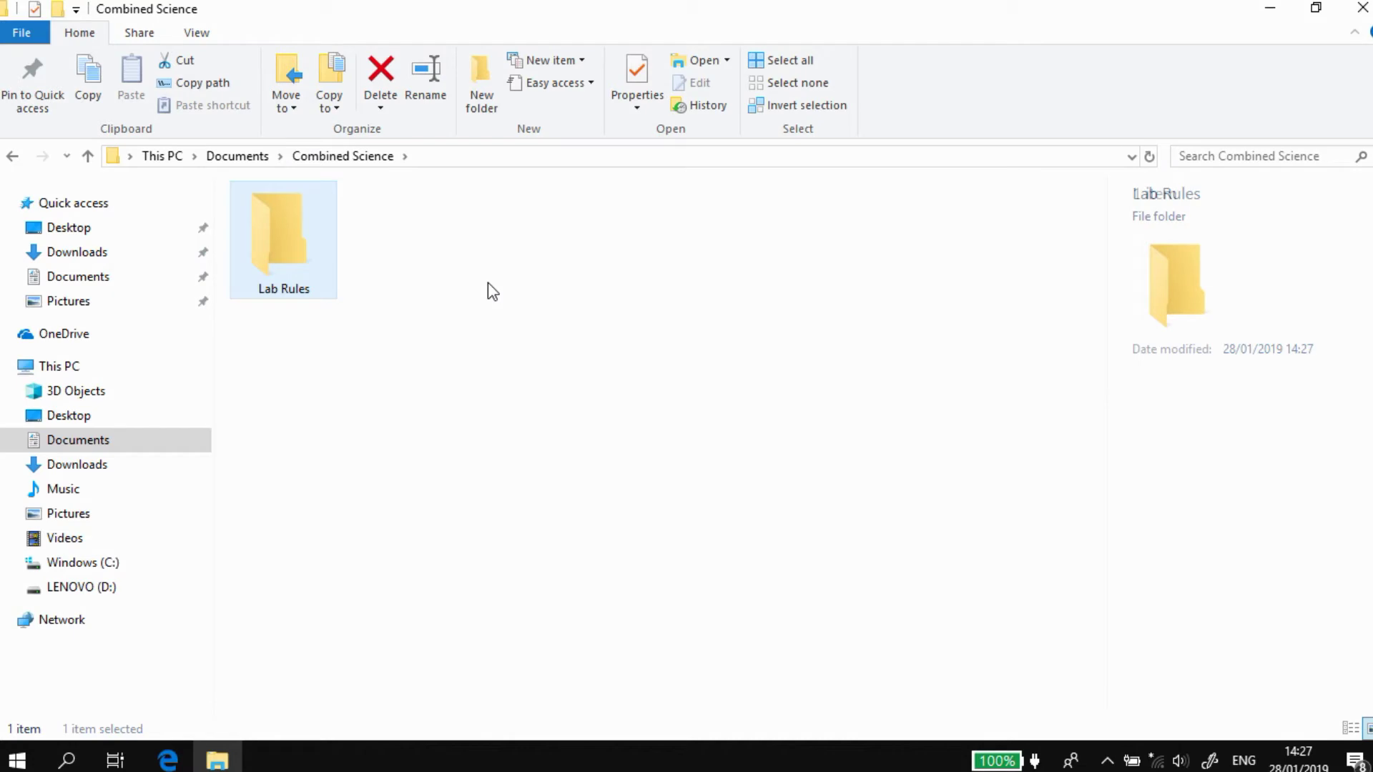
pyautogui.rightClick(488, 282)
pyautogui.moveTo(461, 533)
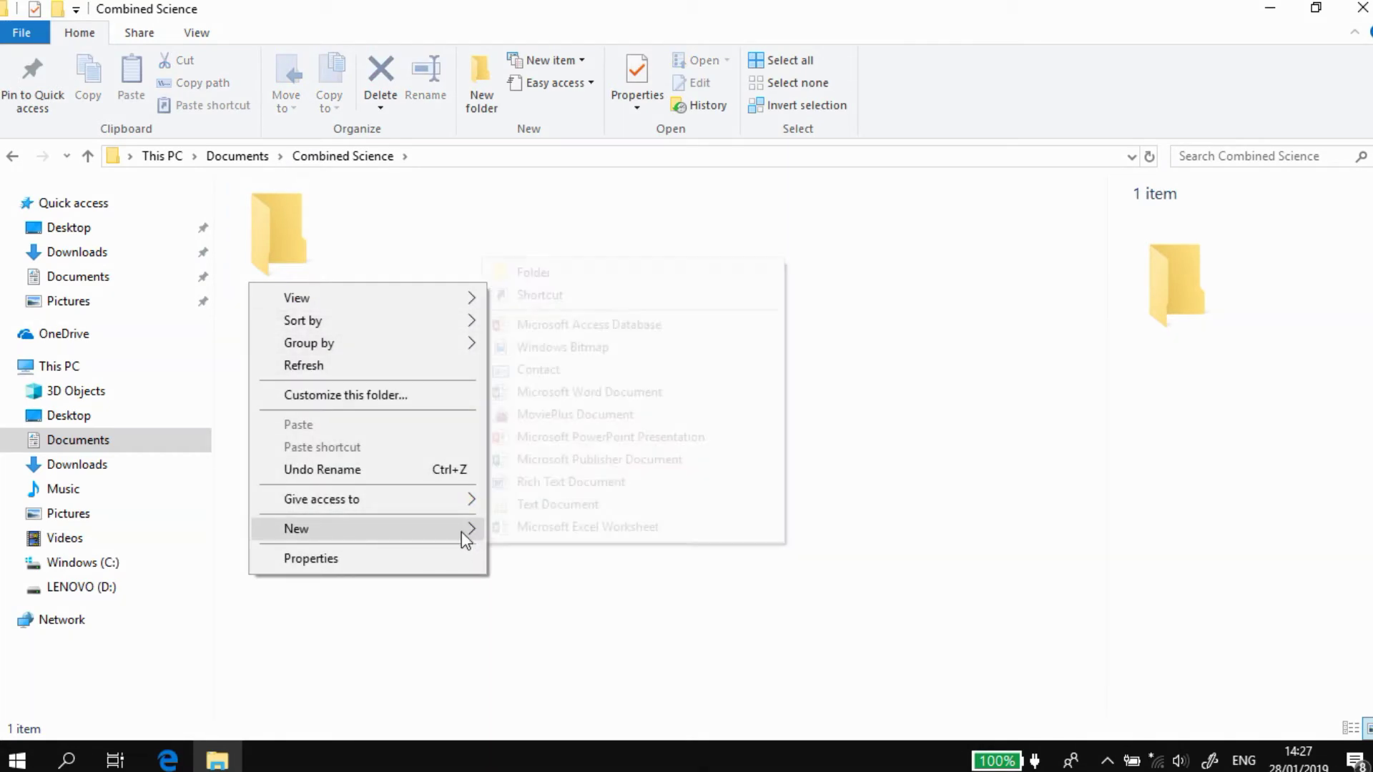
pyautogui.click(555, 277)
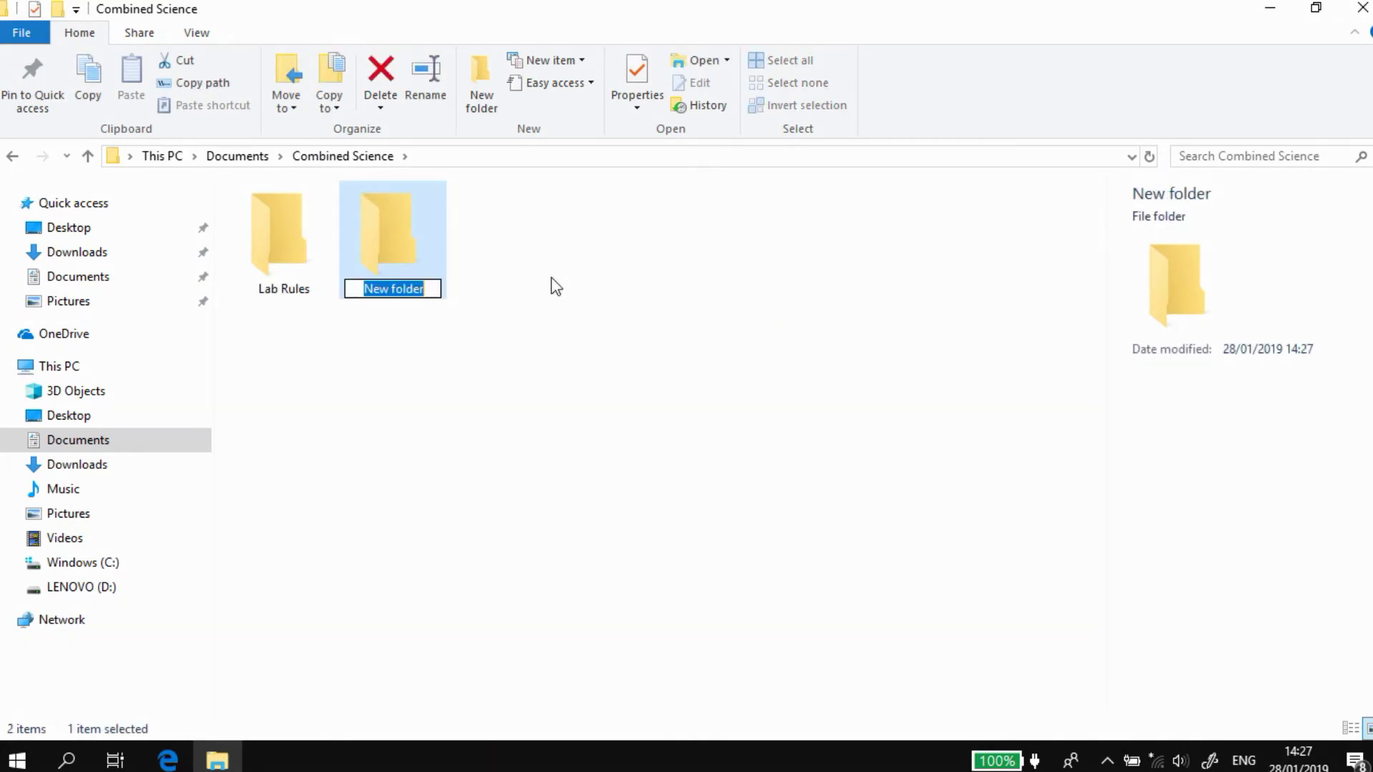
pyautogui.write('Biology')
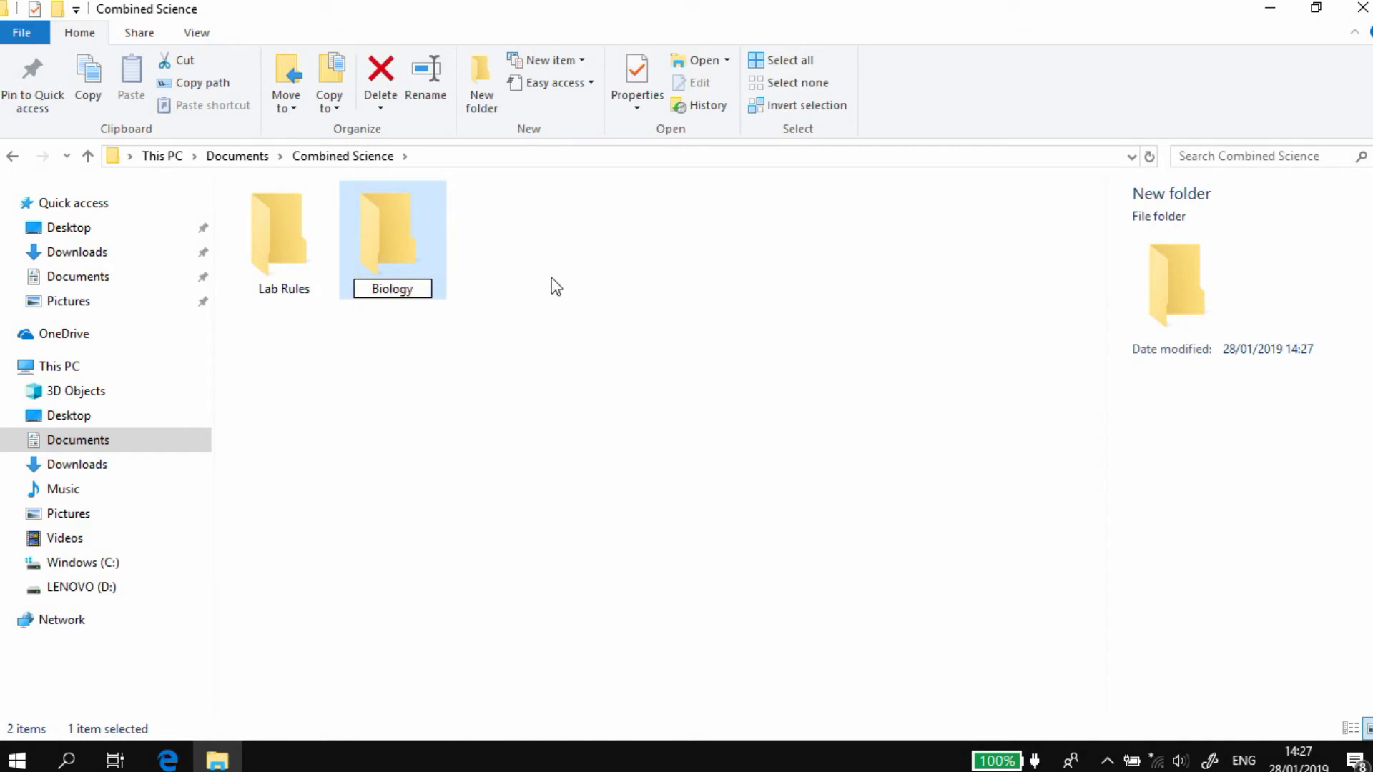
pyautogui.press('Return')
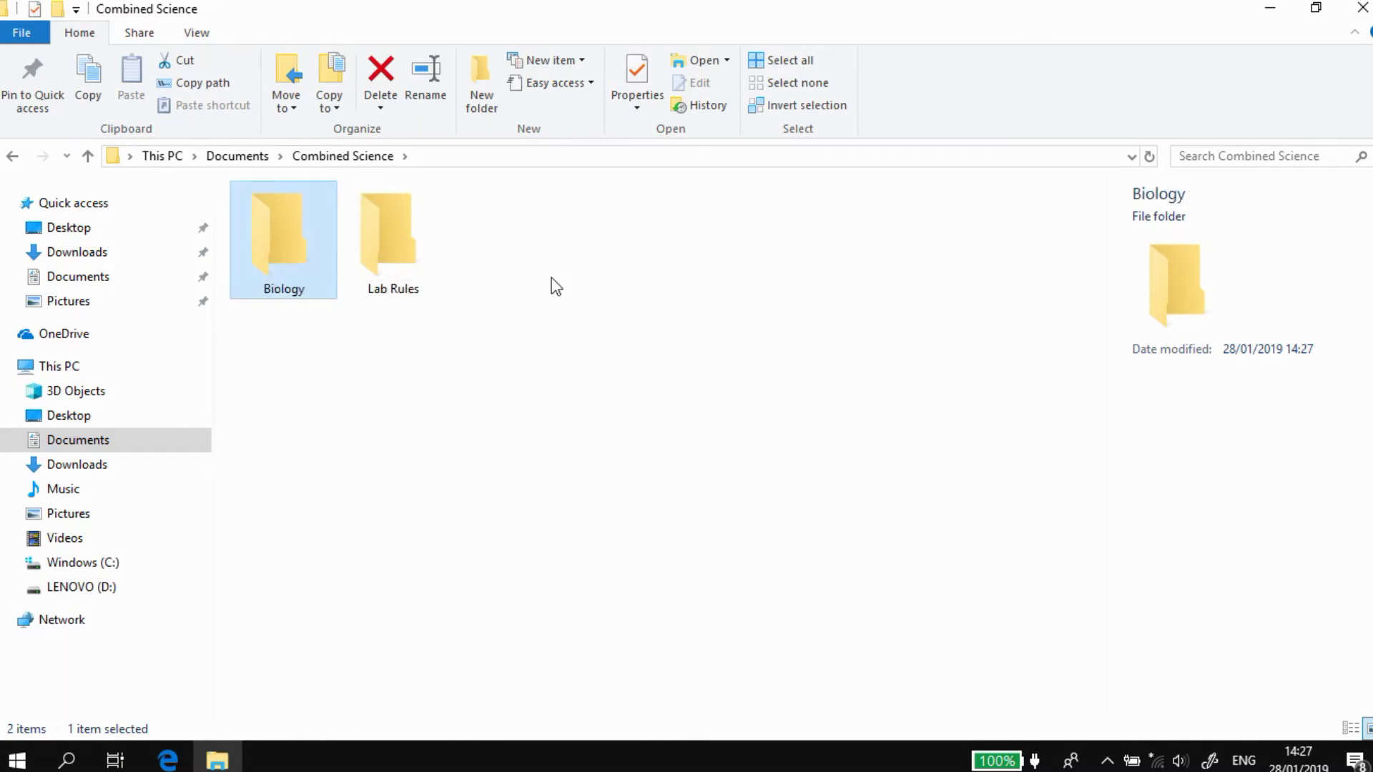